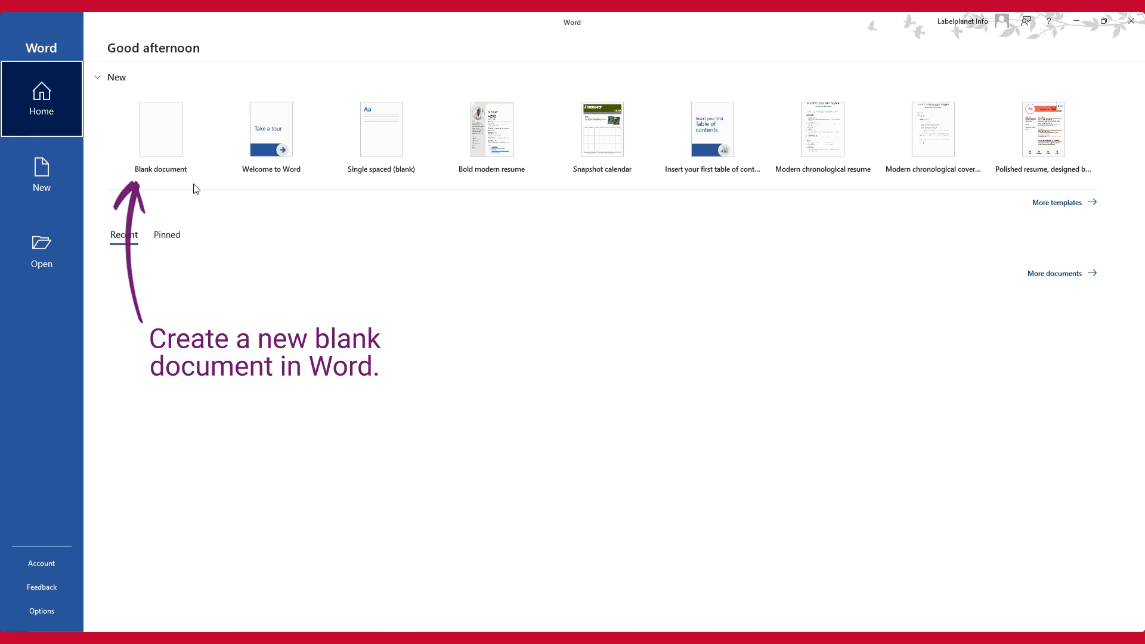
Create a blank document and start the Step-by-Step Mail Merge Wizard with Labels as the document type
{"action": "left_click", "coordinate": [173, 183]}
{"action": "left_click", "coordinate": [262, 43]}
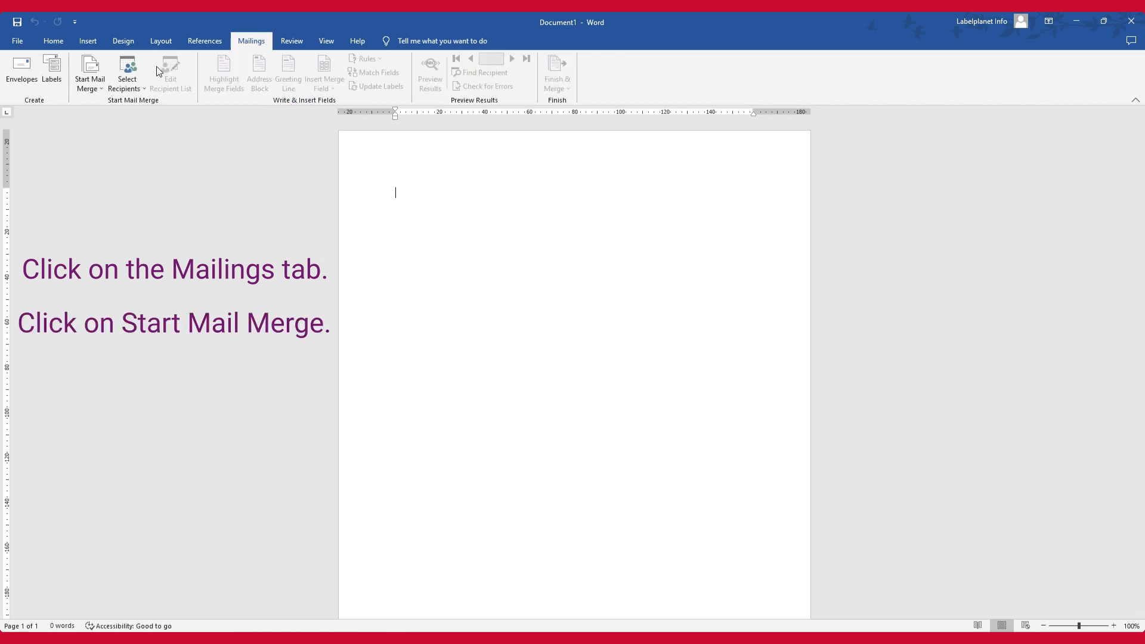
{"action": "left_click", "coordinate": [89, 86]}
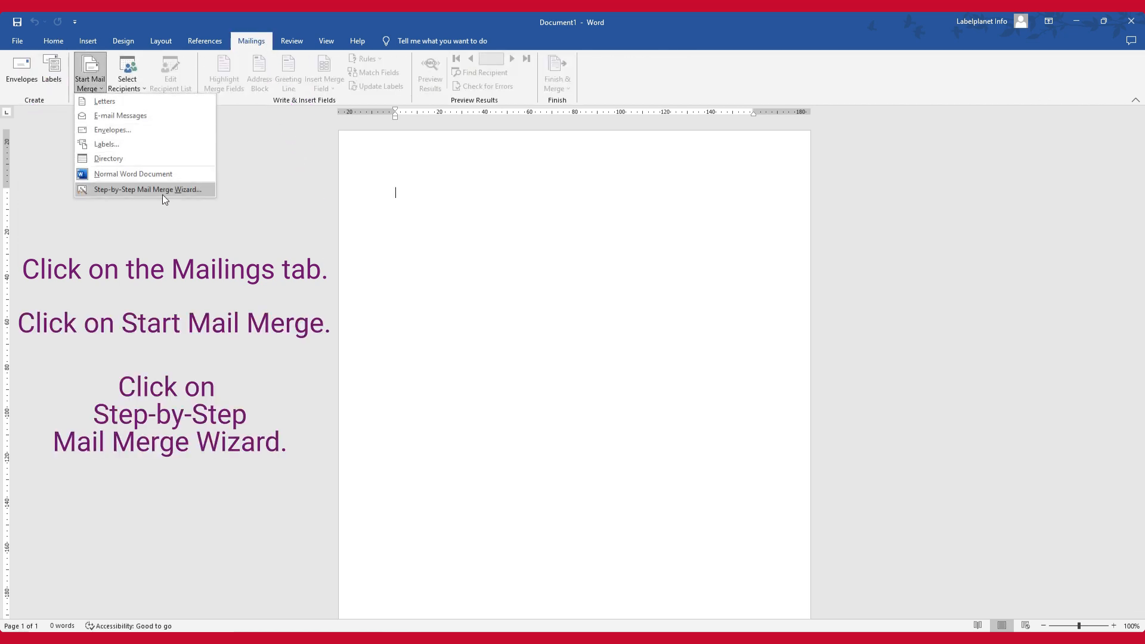
{"action": "left_click", "coordinate": [199, 192]}
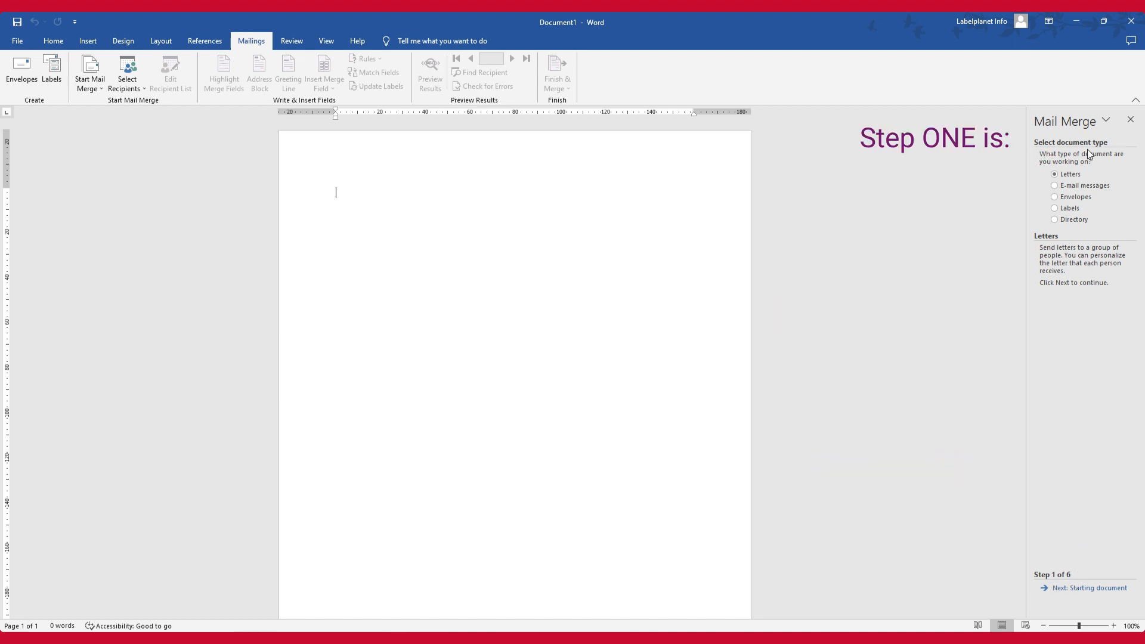
{"action": "left_click", "coordinate": [1054, 209]}
{"action": "left_click", "coordinate": [1078, 589]}
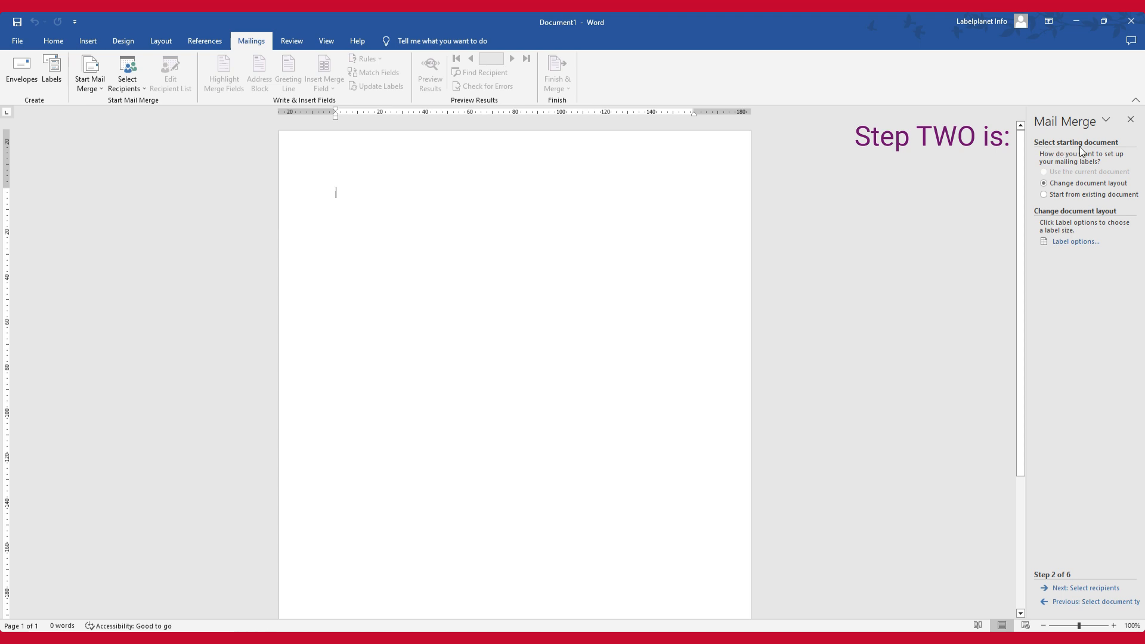
{"action": "left_click", "coordinate": [1044, 195]}
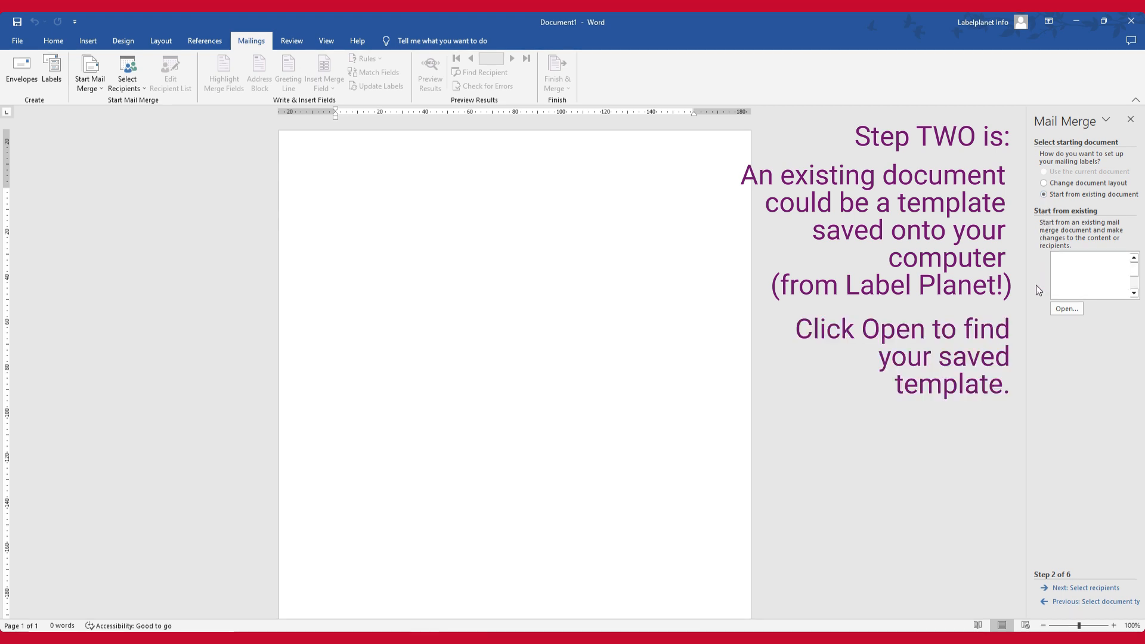
{"action": "left_click", "coordinate": [1066, 309]}
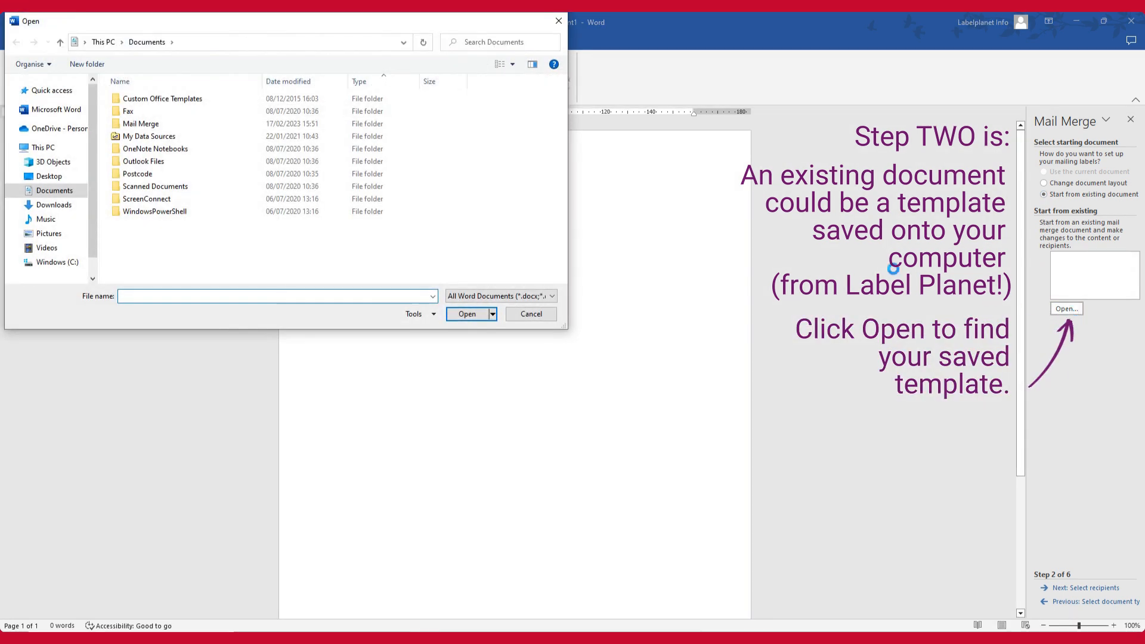
{"action": "left_click", "coordinate": [170, 127]}
{"action": "double_click", "coordinate": [169, 124]}
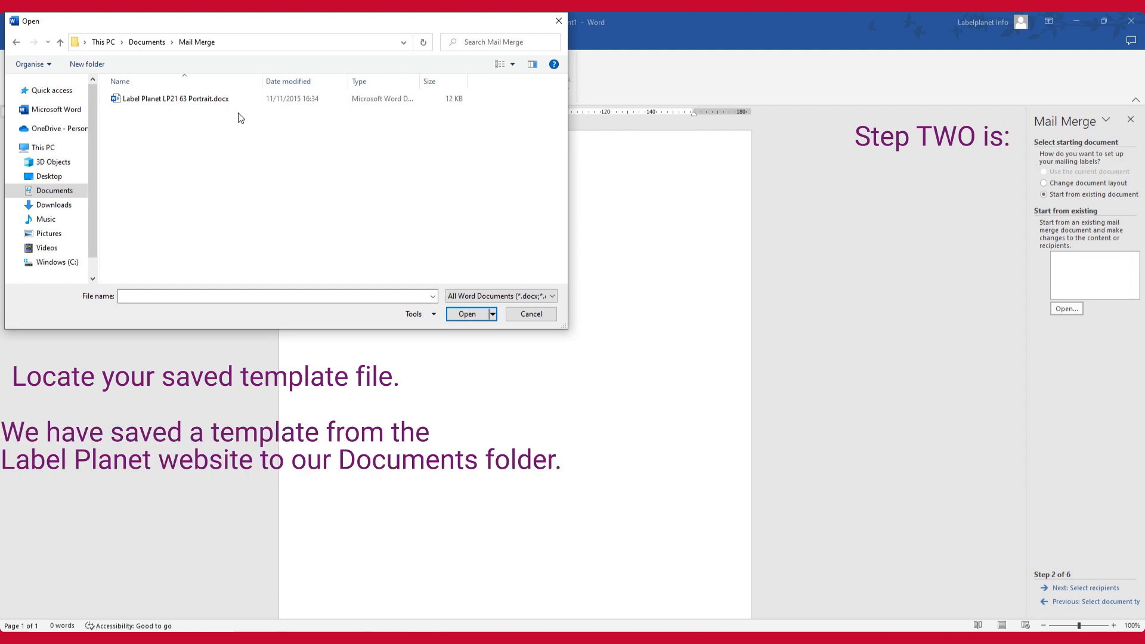
{"action": "left_click", "coordinate": [216, 101]}
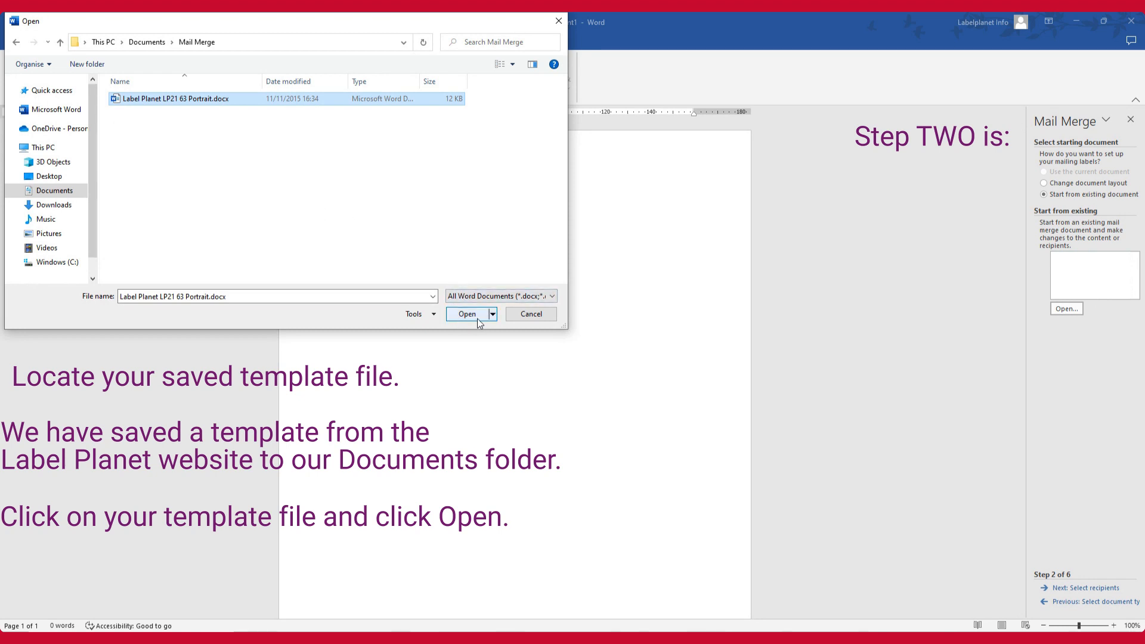
{"action": "left_click", "coordinate": [530, 314]}
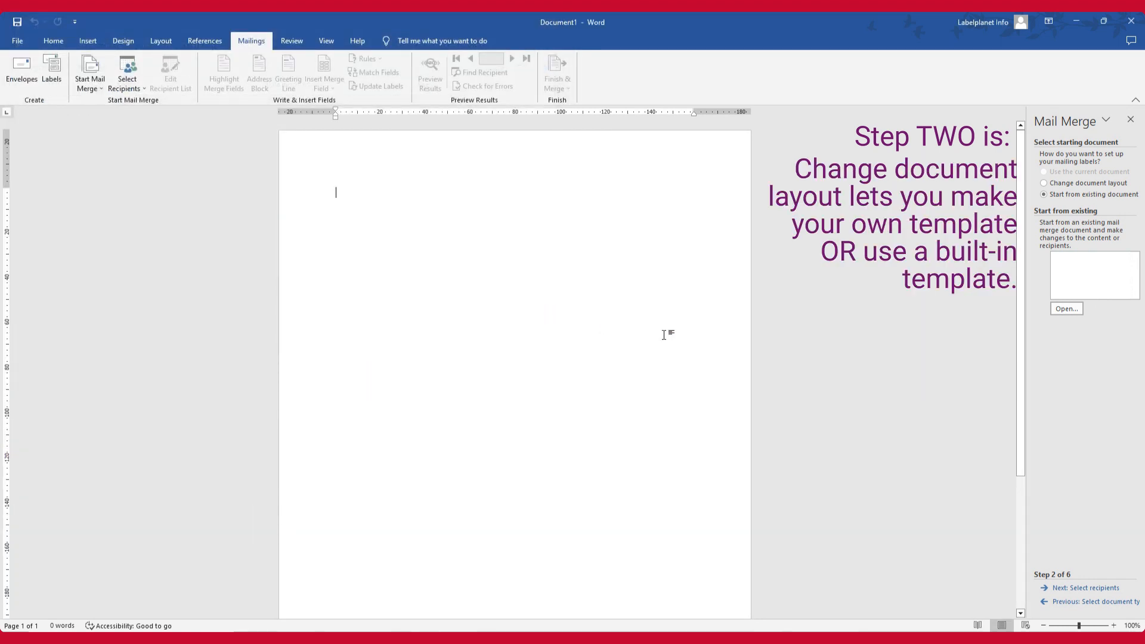
Choose to change the document layout for the labels and open the label options
{"action": "left_click", "coordinate": [1044, 185]}
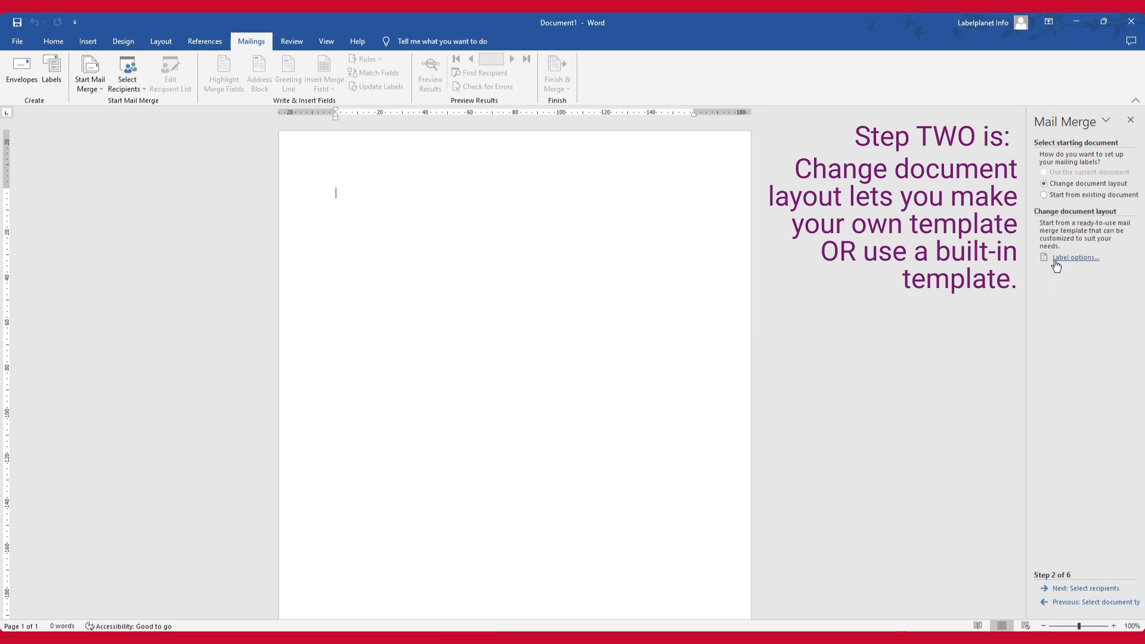
{"action": "left_click", "coordinate": [1089, 258]}
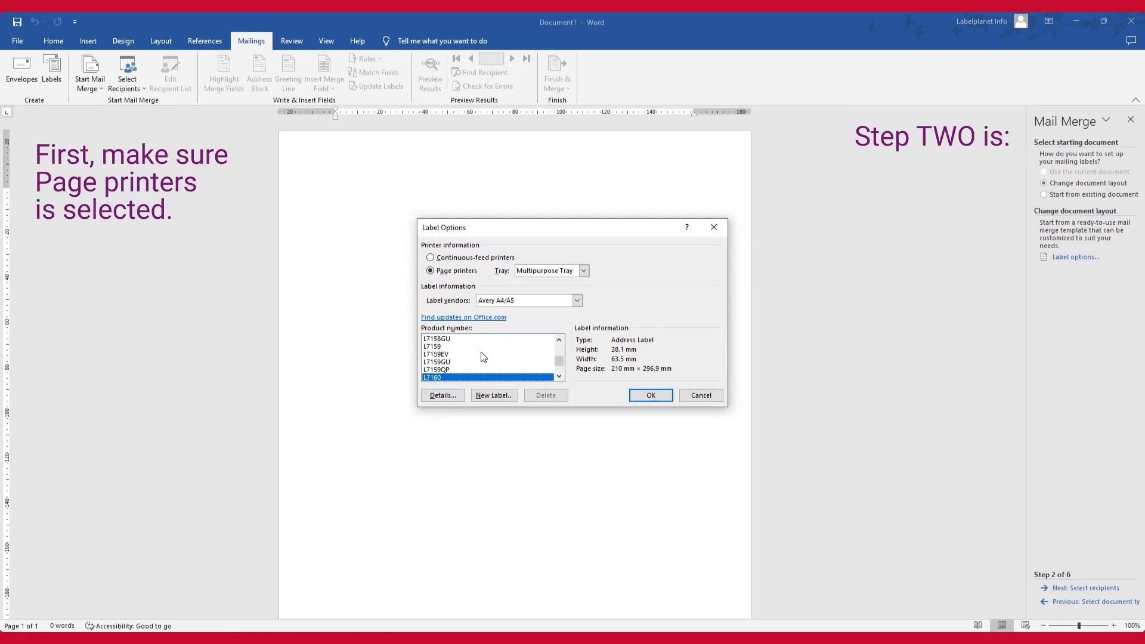
{"action": "left_click", "coordinate": [511, 403]}
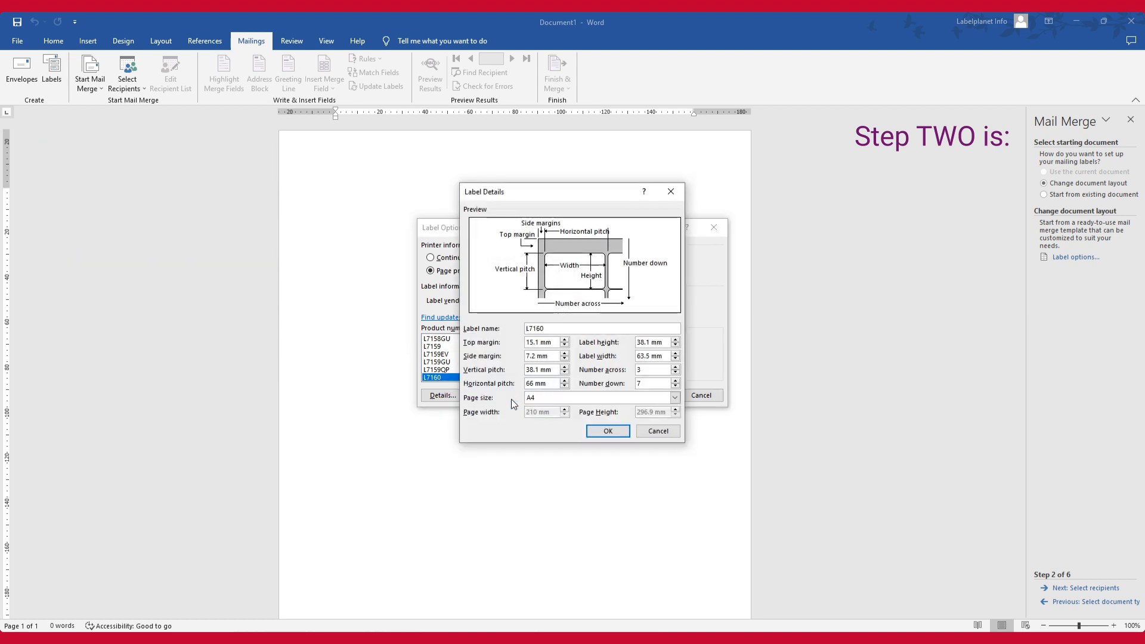
{"action": "left_click", "coordinate": [564, 345]}
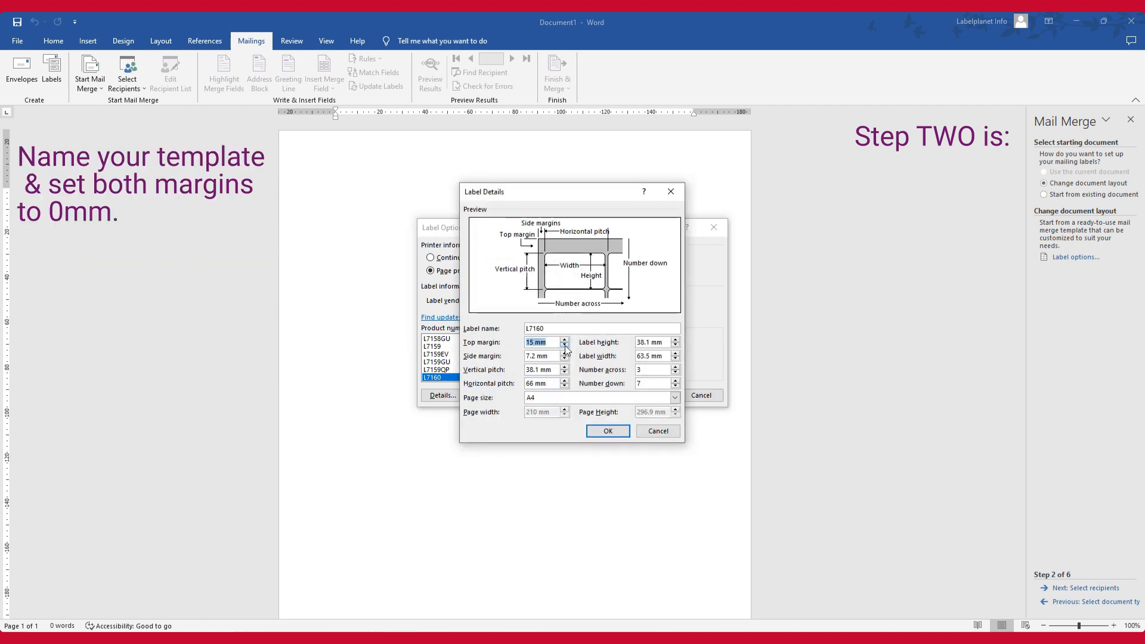
{"action": "left_click", "coordinate": [564, 358]}
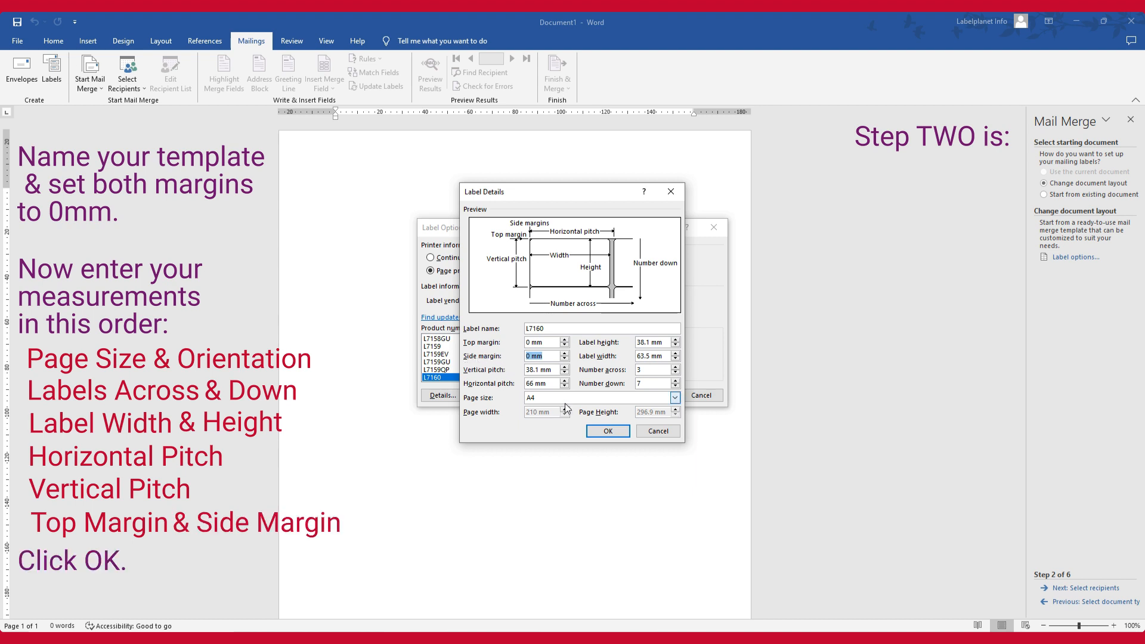
{"action": "left_click", "coordinate": [624, 432]}
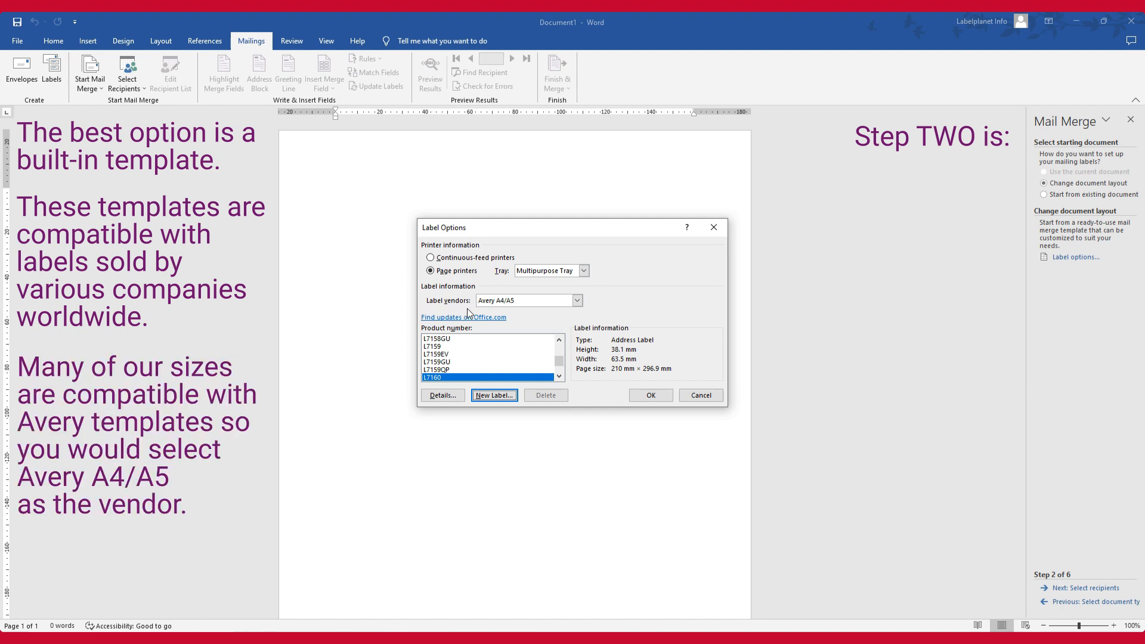
Set the label vendor to Avery A4/A5 and apply the built-in template with product number L7160
{"action": "left_click", "coordinate": [553, 302]}
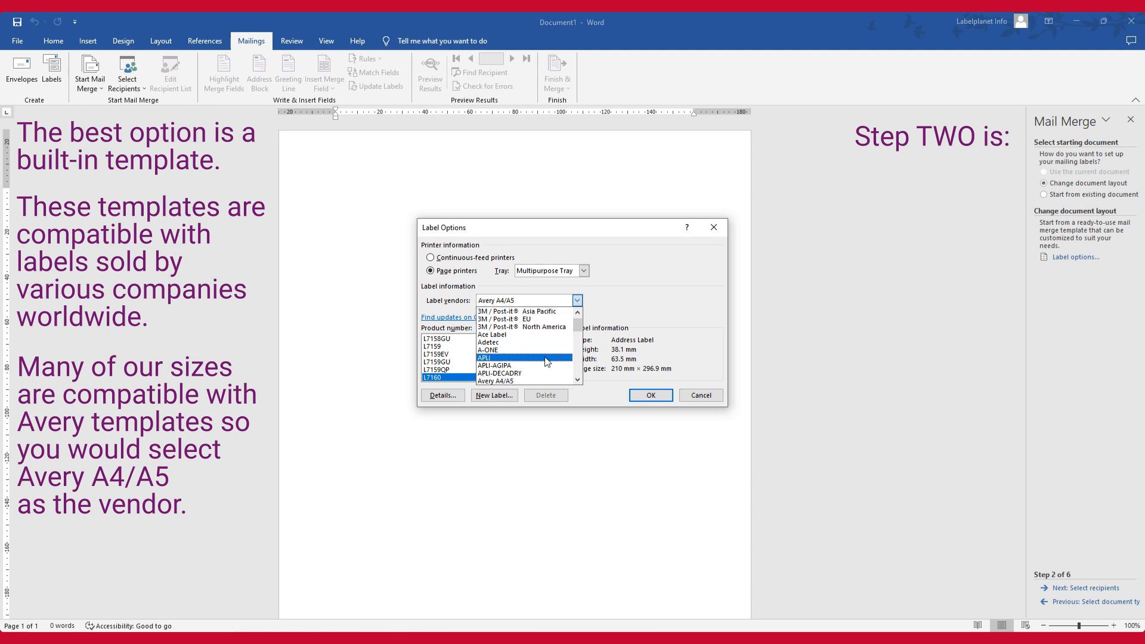
{"action": "left_click", "coordinate": [542, 379]}
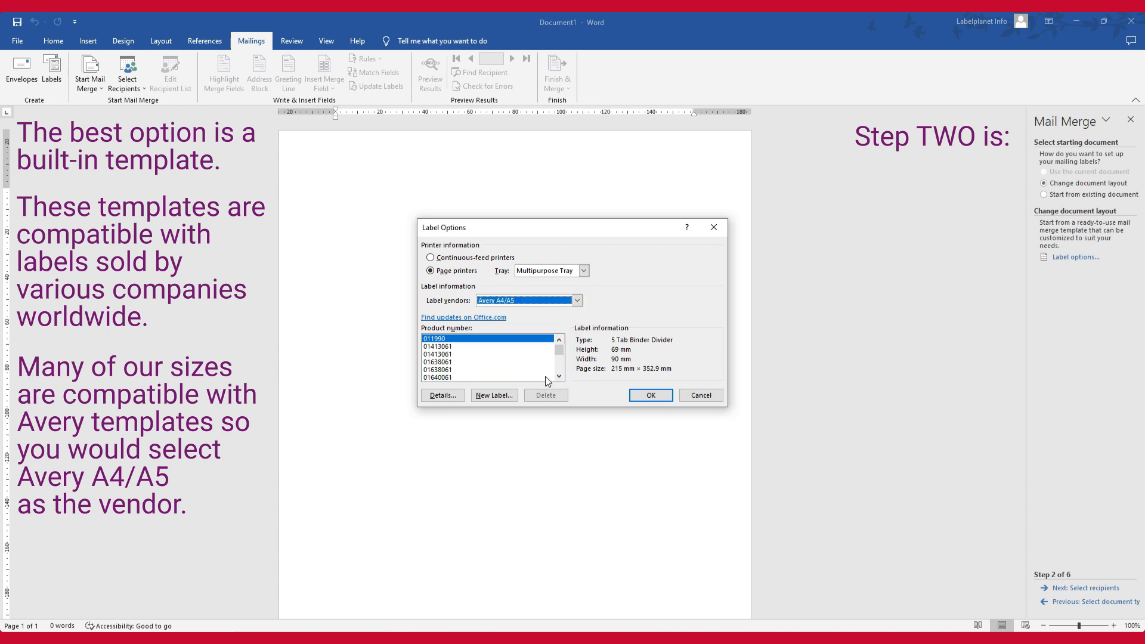
{"action": "mouse_move", "coordinate": [559, 351]}
{"action": "left_mouse_down"}
{"action": "mouse_move", "coordinate": [559, 367]}
{"action": "mouse_move", "coordinate": [558, 352]}
{"action": "left_mouse_up"}
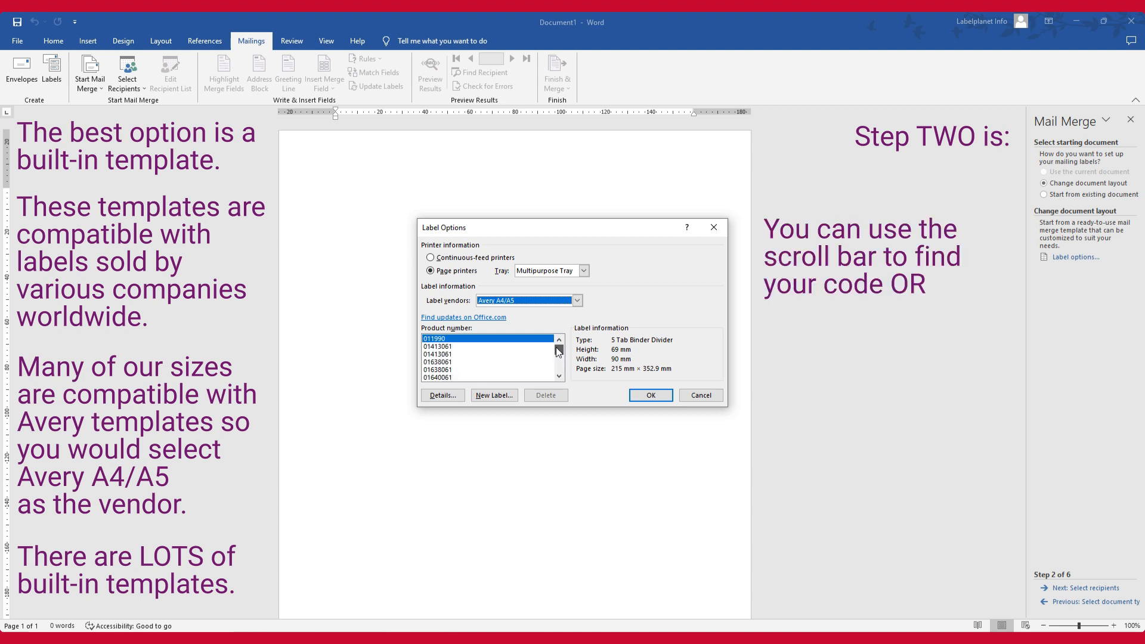
{"action": "left_click", "coordinate": [532, 340]}
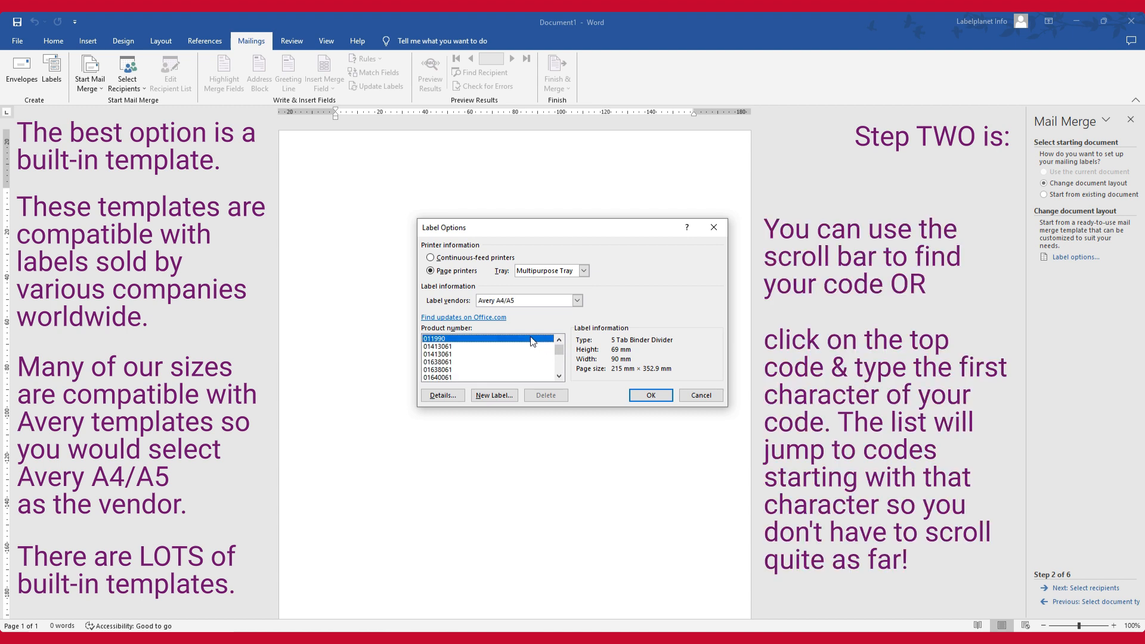
{"action": "key", "text": "l"}
{"action": "scroll", "coordinate": [519, 351], "scroll_direction": "down", "scroll_amount": 5}
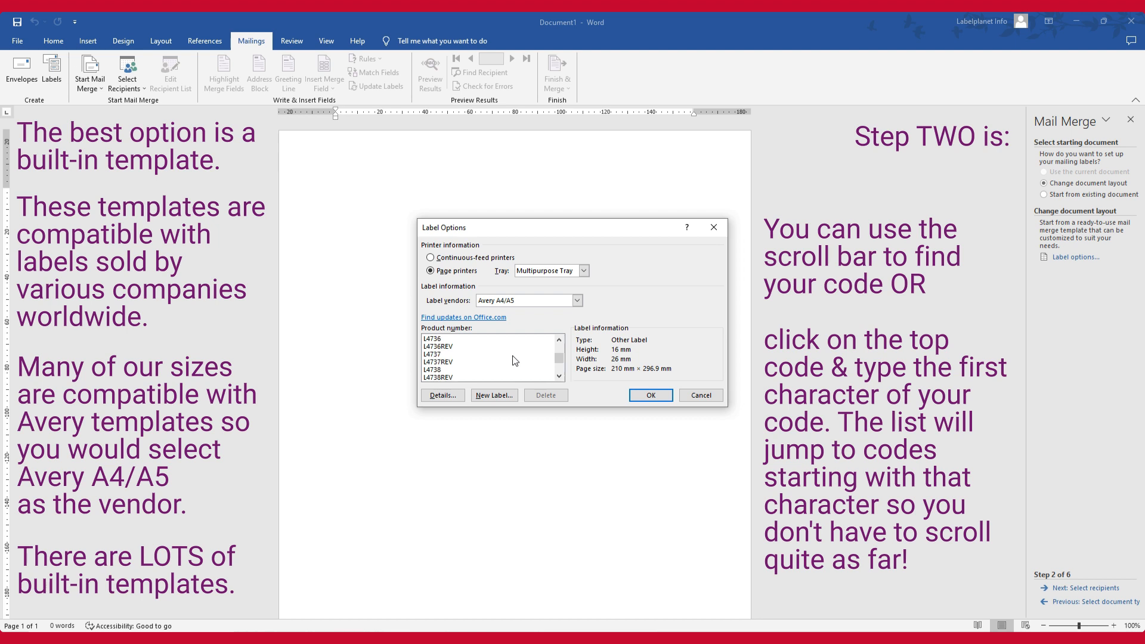
{"action": "scroll", "coordinate": [511, 362], "scroll_direction": "down", "scroll_amount": 5}
{"action": "scroll", "coordinate": [507, 362], "scroll_direction": "down", "scroll_amount": 5}
{"action": "scroll", "coordinate": [506, 362], "scroll_direction": "down", "scroll_amount": 5}
{"action": "left_click", "coordinate": [453, 346]}
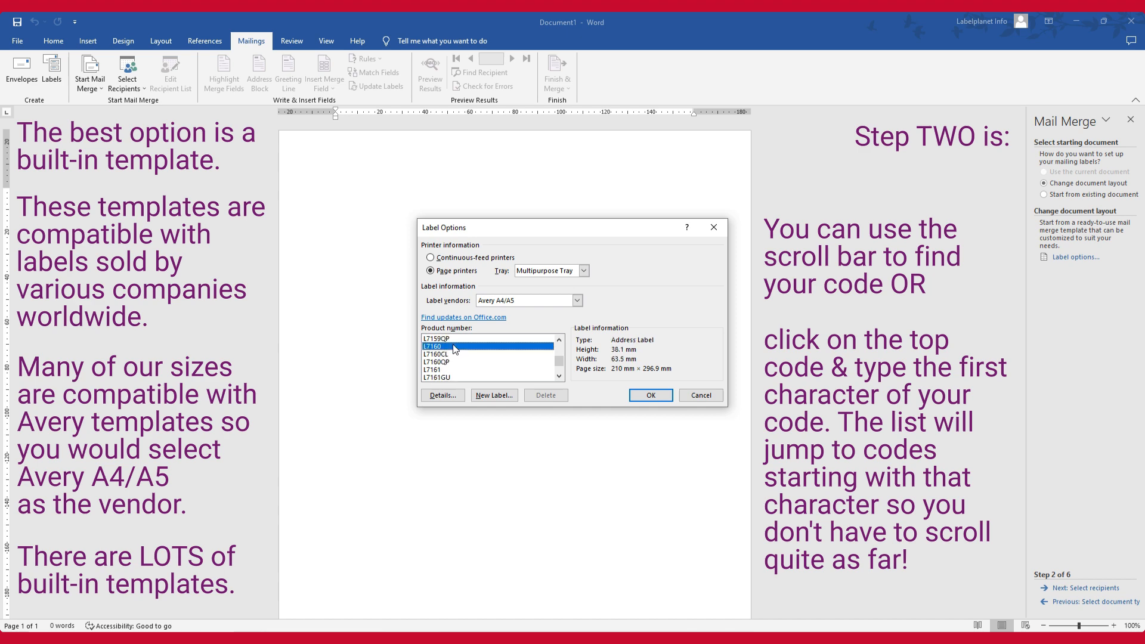
{"action": "left_click", "coordinate": [650, 395]}
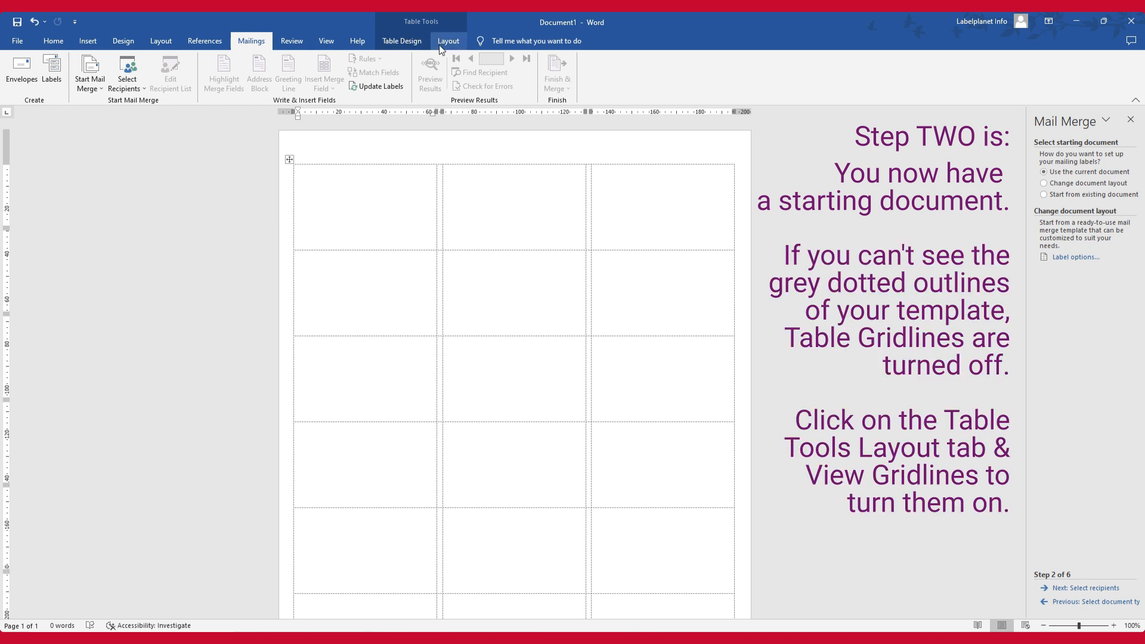
{"action": "left_click", "coordinate": [459, 43]}
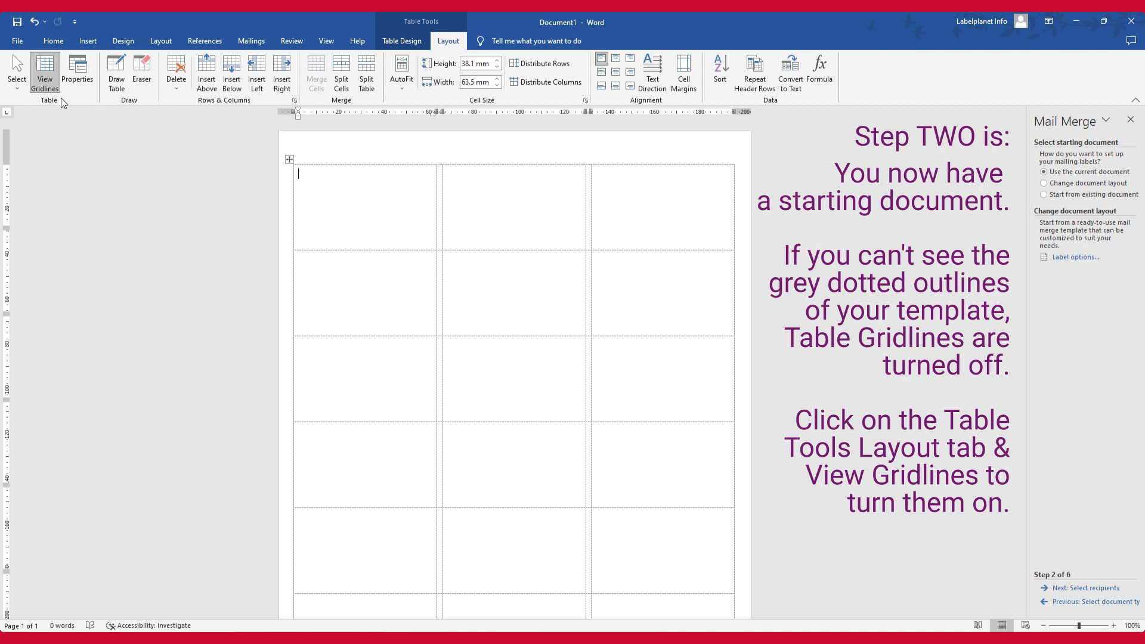
{"action": "left_click", "coordinate": [251, 40]}
Use Sheet1$ of Address Book.xlsx from the Mail Merge folder as the existing recipient list, keeping the column headers option and all recipients
{"action": "left_click", "coordinate": [1073, 587]}
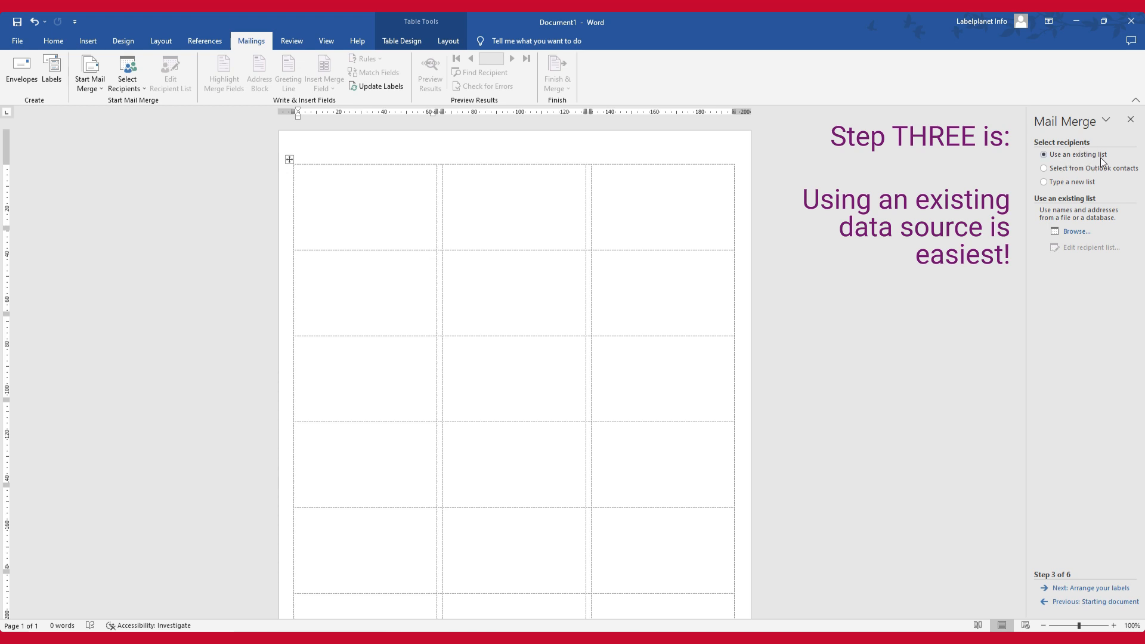
{"action": "left_click", "coordinate": [1066, 231]}
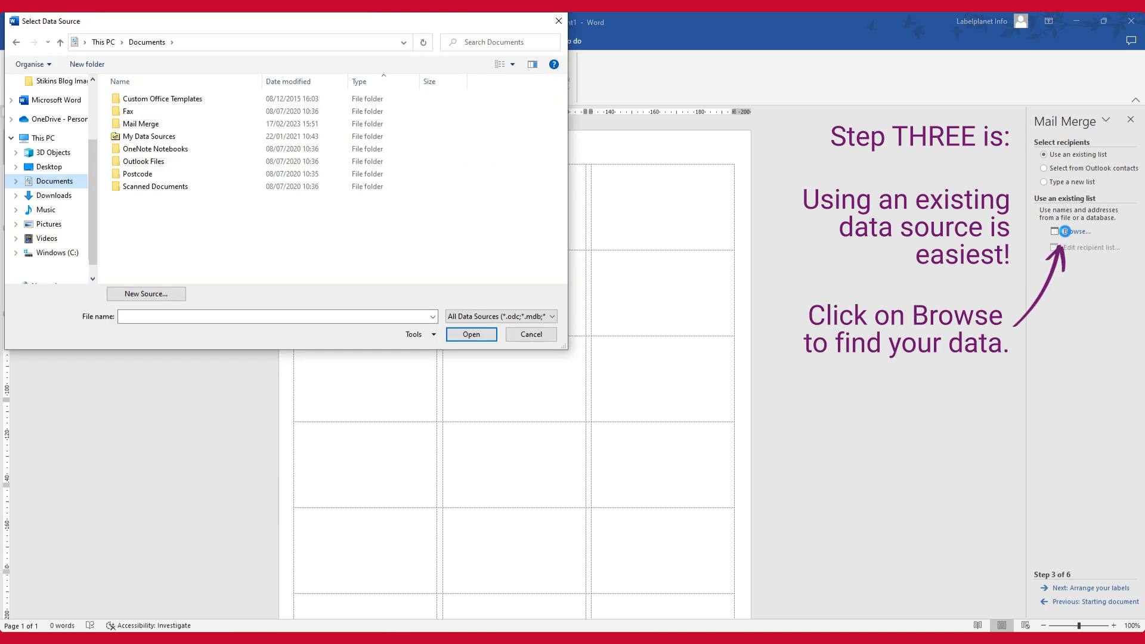
{"action": "double_click", "coordinate": [230, 124]}
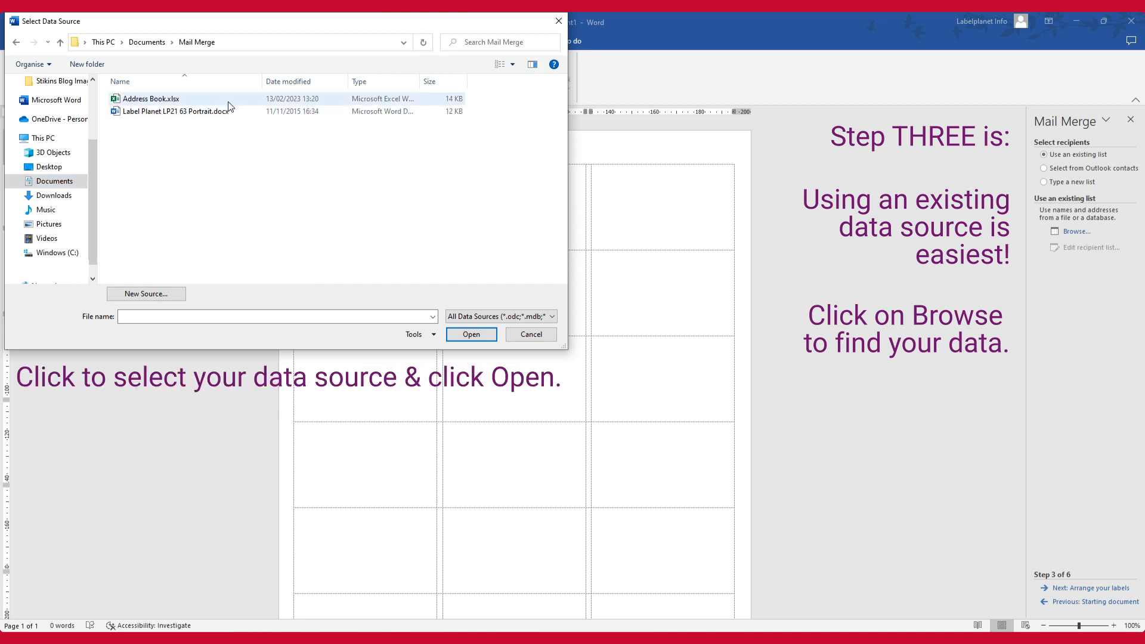
{"action": "left_click", "coordinate": [228, 100]}
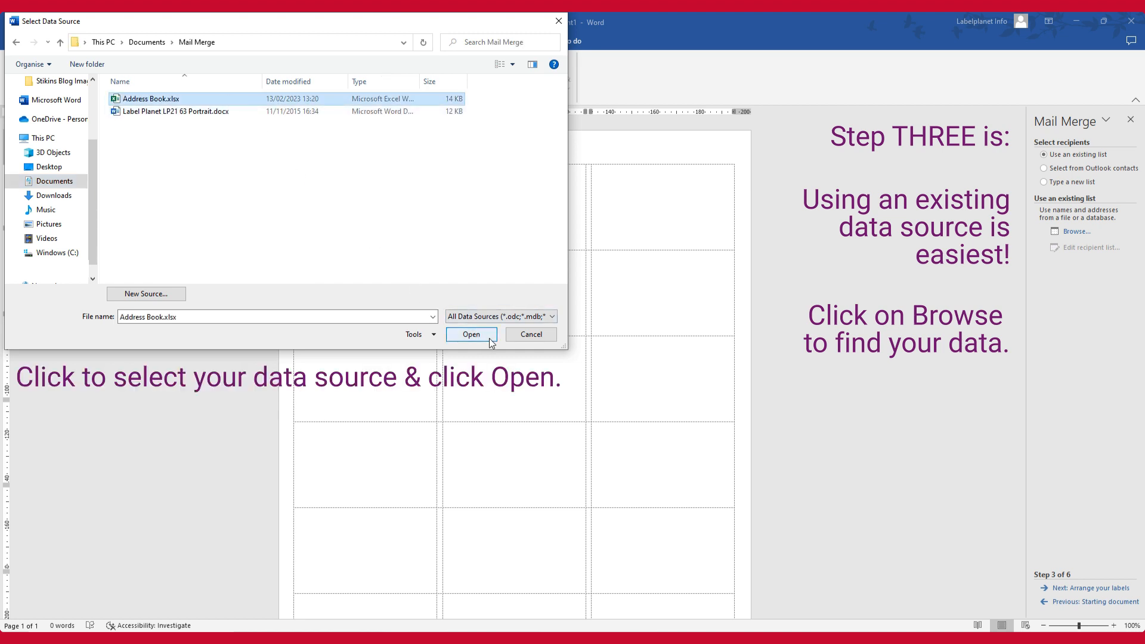
{"action": "left_click", "coordinate": [471, 335]}
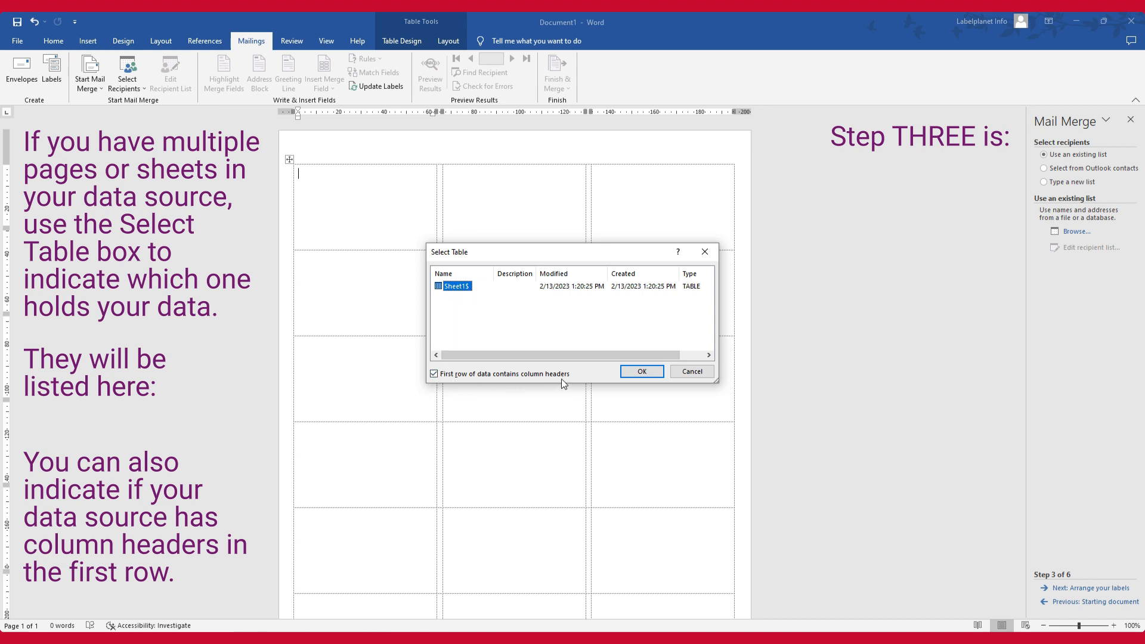
{"action": "left_click", "coordinate": [660, 372]}
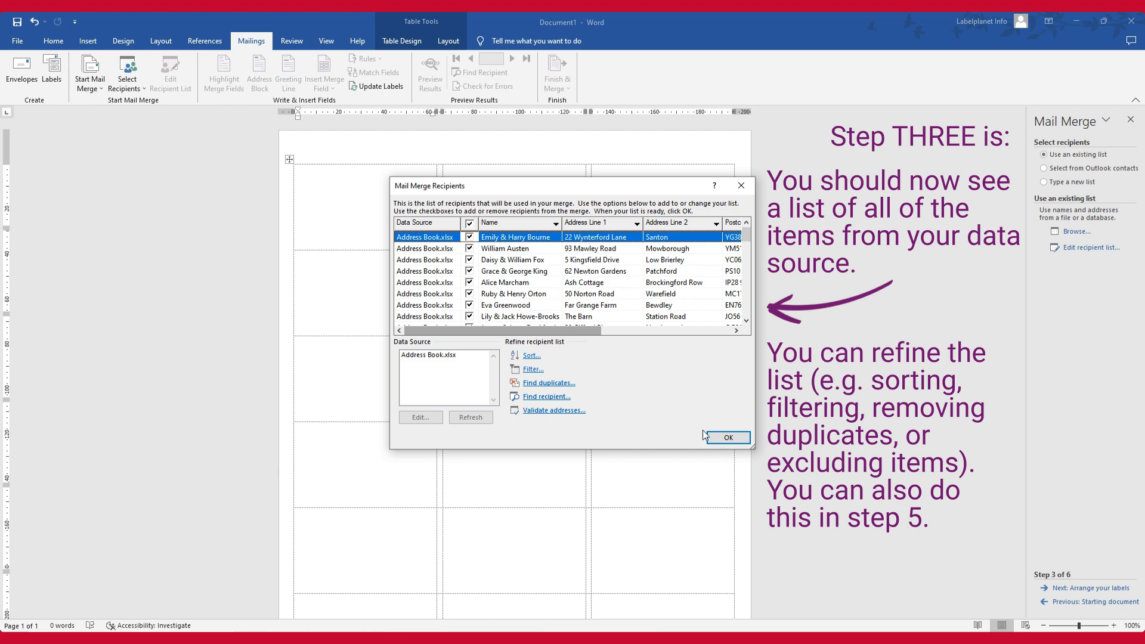
{"action": "left_click", "coordinate": [732, 438]}
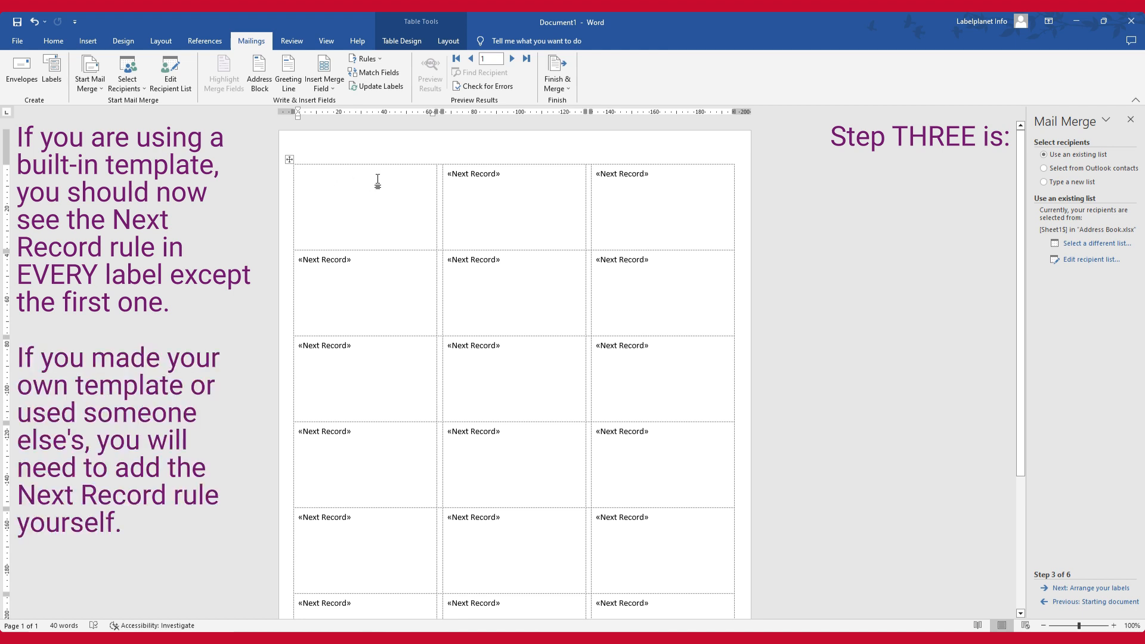
Delete the Next Record rule from the second label in the first row and insert the same rule again
{"action": "left_click_drag", "start_coordinate": [511, 174], "coordinate": [448, 176]}
{"action": "key", "text": "Delete"}
{"action": "left_click", "coordinate": [365, 59]}
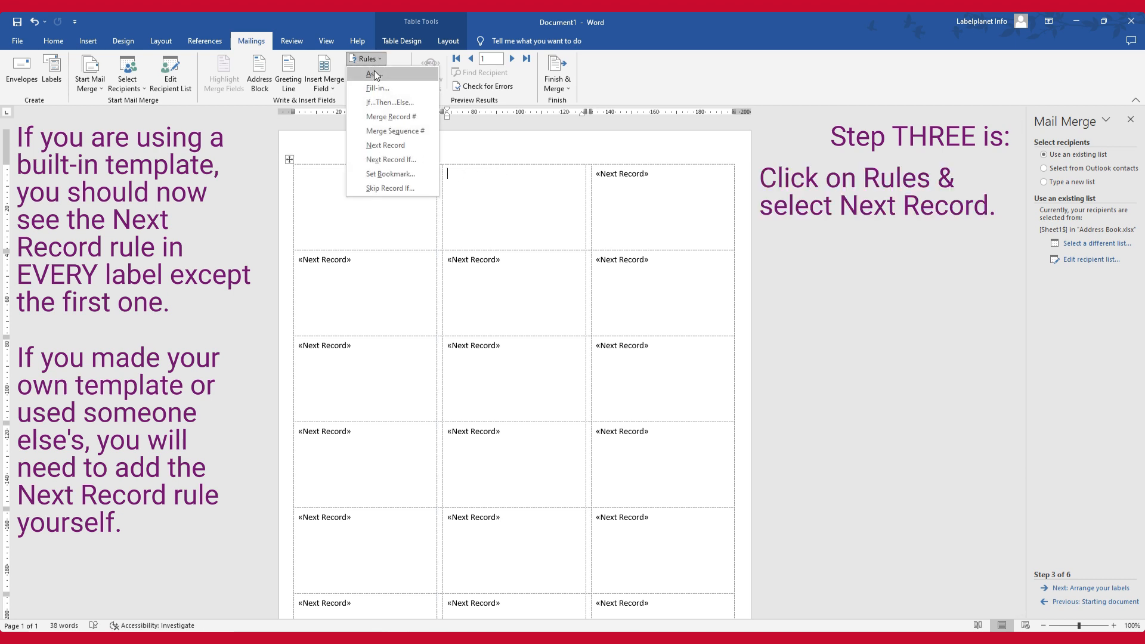
{"action": "left_click", "coordinate": [385, 145]}
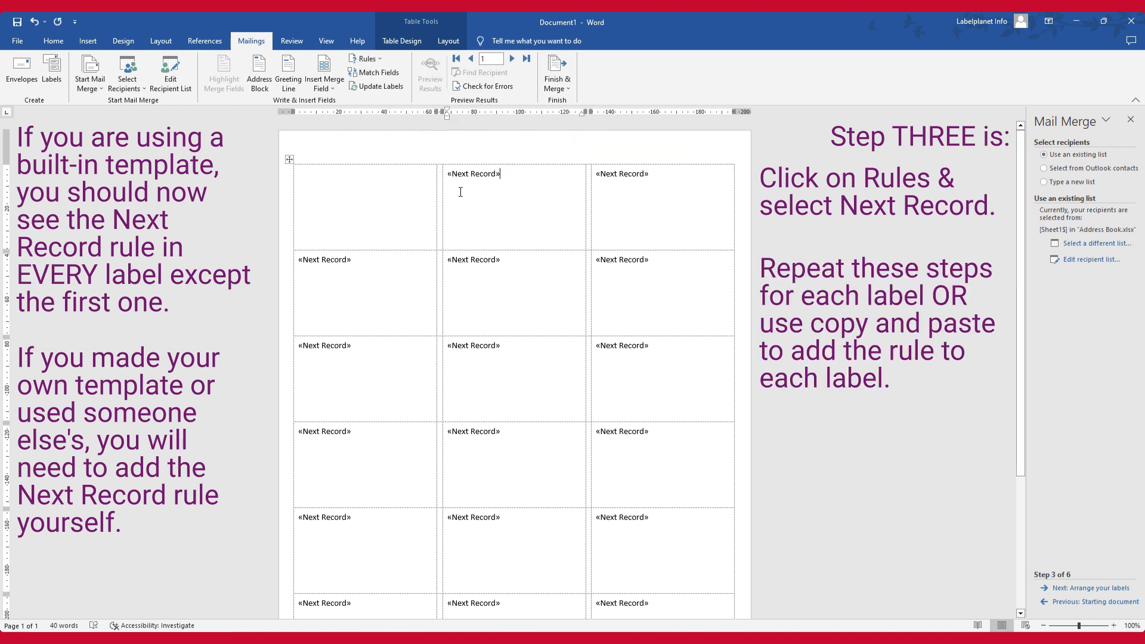
Copy the Next Record rule from the second label and proceed to the wizard's stage for arranging the labels
{"action": "left_click_drag", "start_coordinate": [507, 174], "coordinate": [451, 177]}
{"action": "right_click", "coordinate": [450, 177]}
{"action": "left_click", "coordinate": [491, 214]}
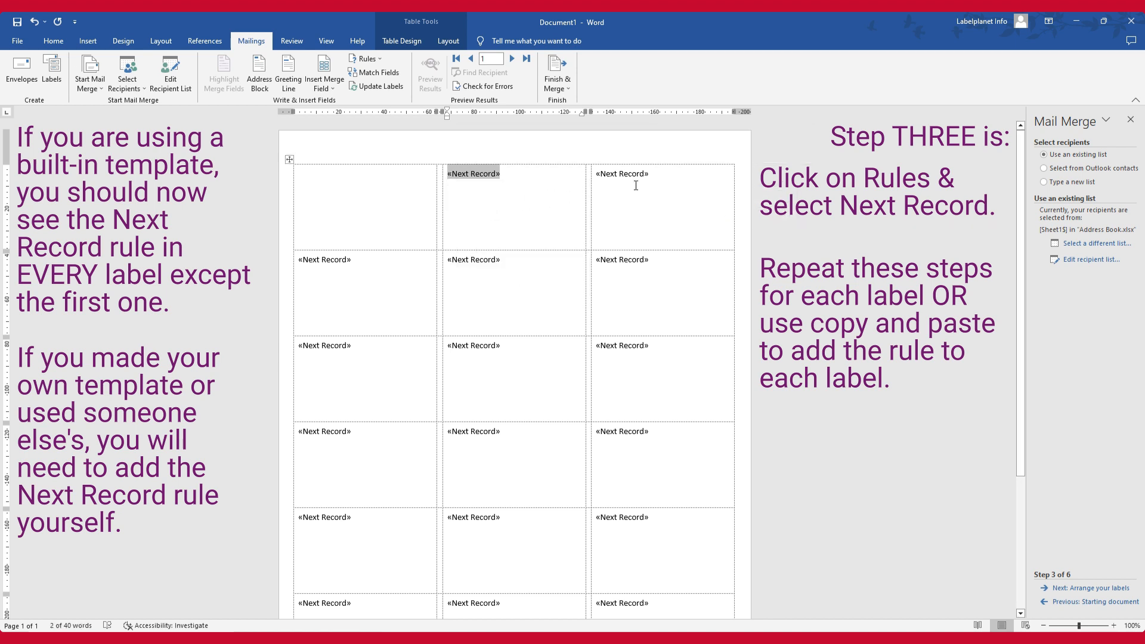
{"action": "left_click", "coordinate": [1090, 588]}
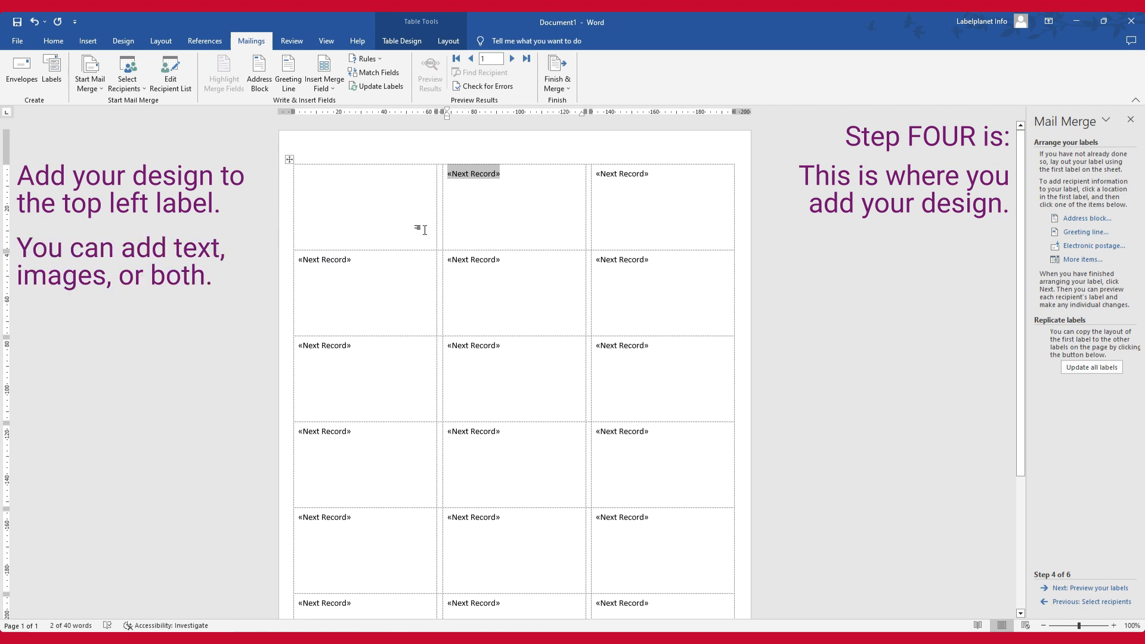
Insert the Name, Address_Line_1 and Postcode merge fields on separate lines in the first label
{"action": "left_click", "coordinate": [302, 179]}
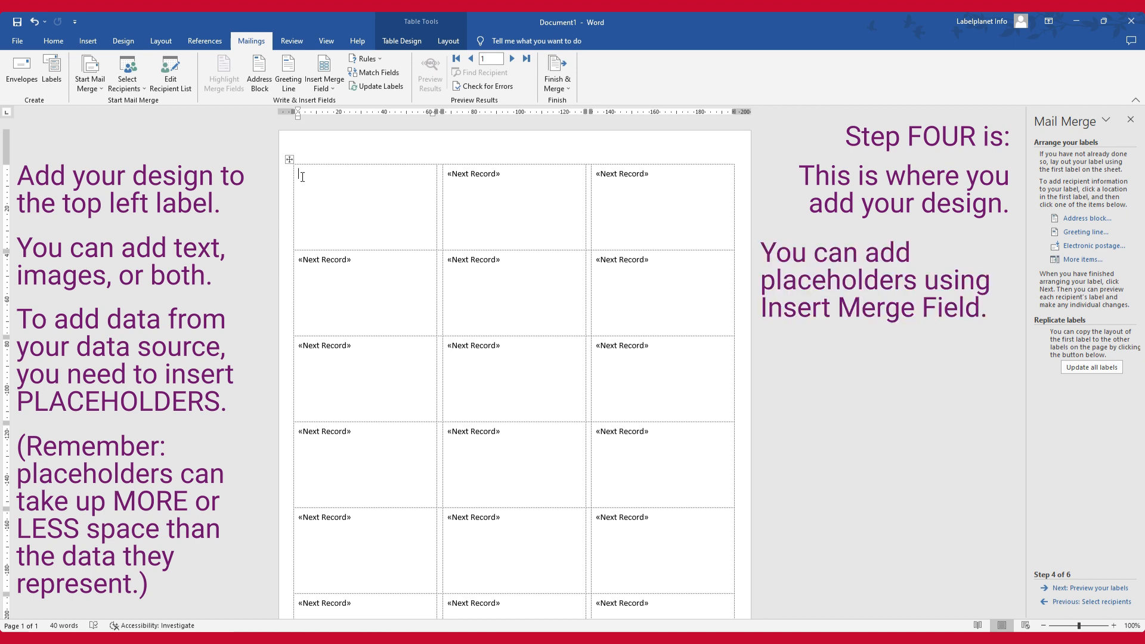
{"action": "left_click", "coordinate": [332, 87]}
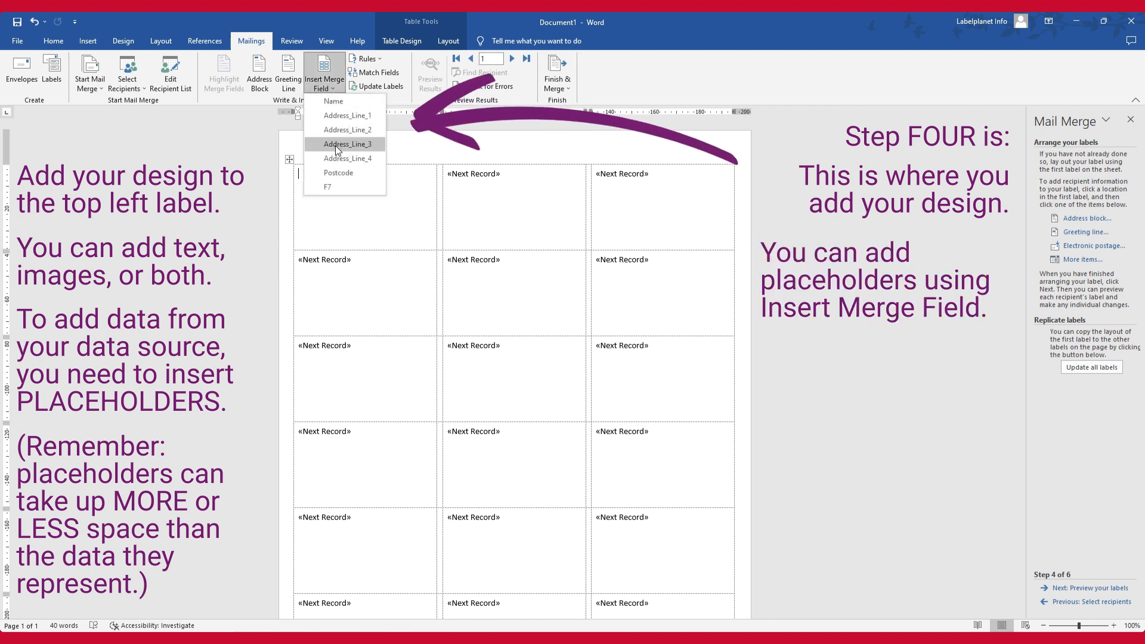
{"action": "left_click", "coordinate": [358, 101]}
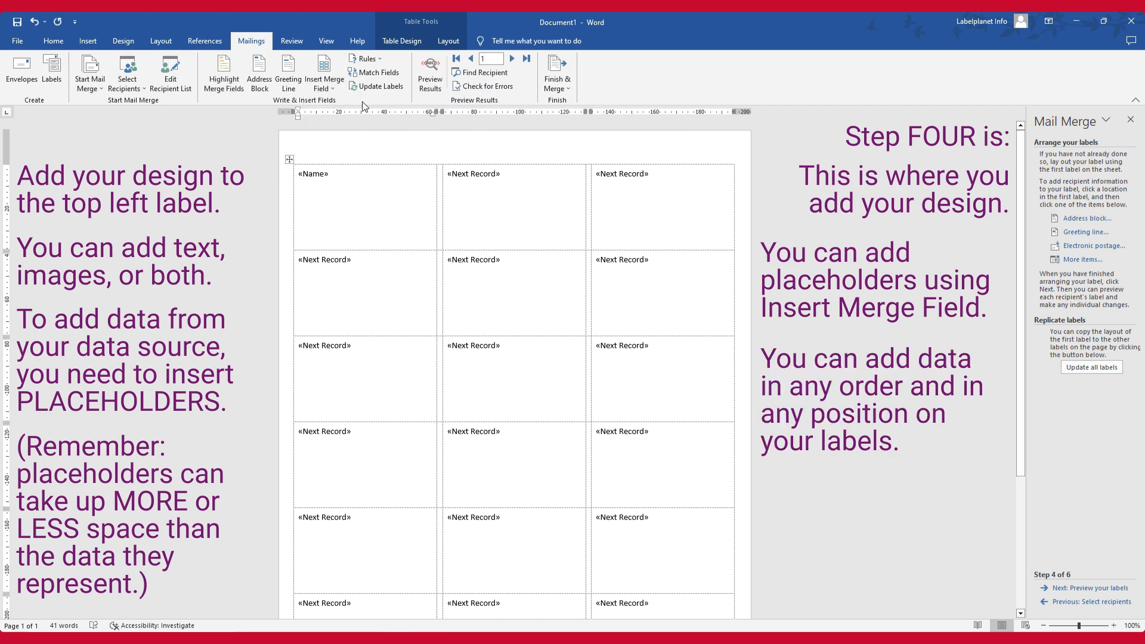
{"action": "key", "text": "Return"}
{"action": "left_click", "coordinate": [331, 88]}
{"action": "left_click", "coordinate": [348, 116]}
{"action": "left_click", "coordinate": [331, 87]}
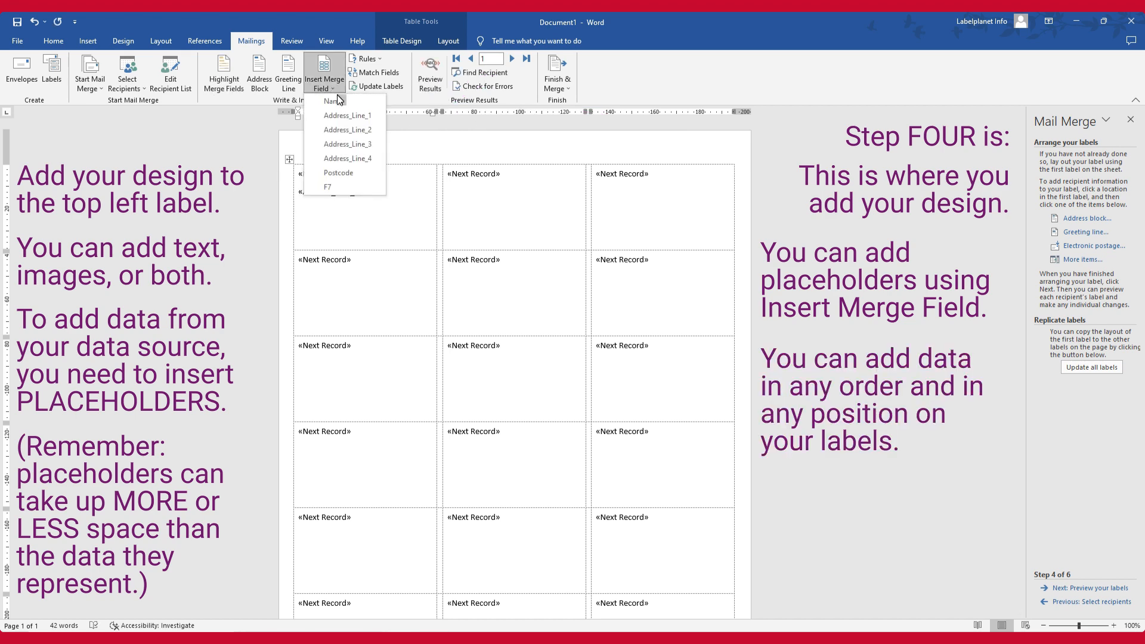
{"action": "left_click", "coordinate": [338, 173]}
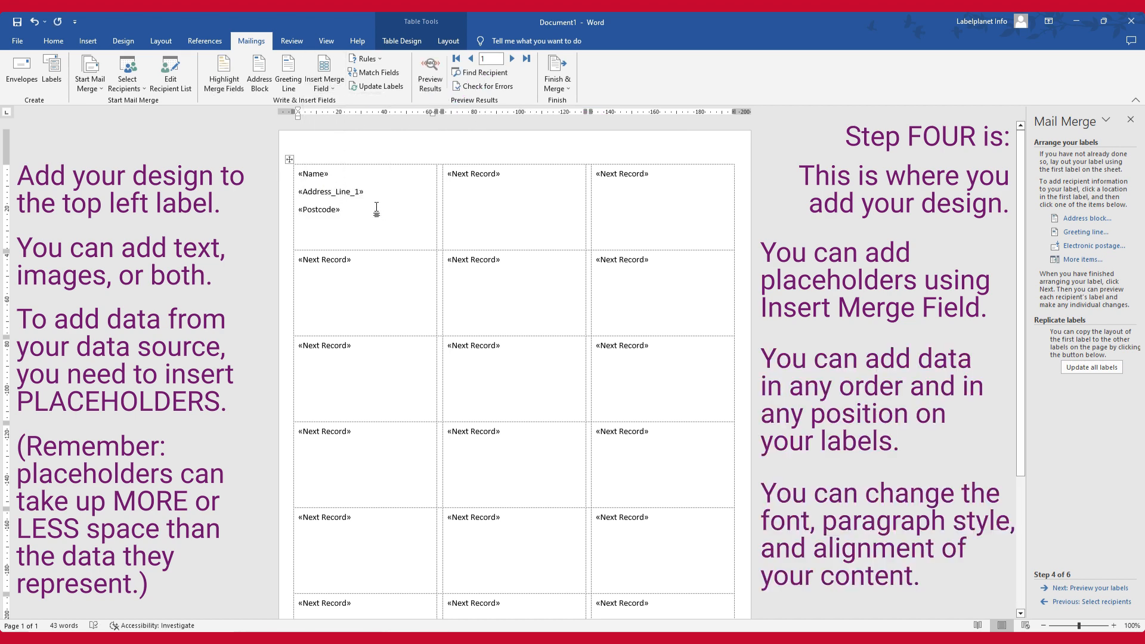
Look at the text and cell alignment options for the first label's three merge fields and delete those fields
{"action": "left_click_drag", "start_coordinate": [346, 209], "coordinate": [305, 177]}
{"action": "left_click", "coordinate": [47, 39]}
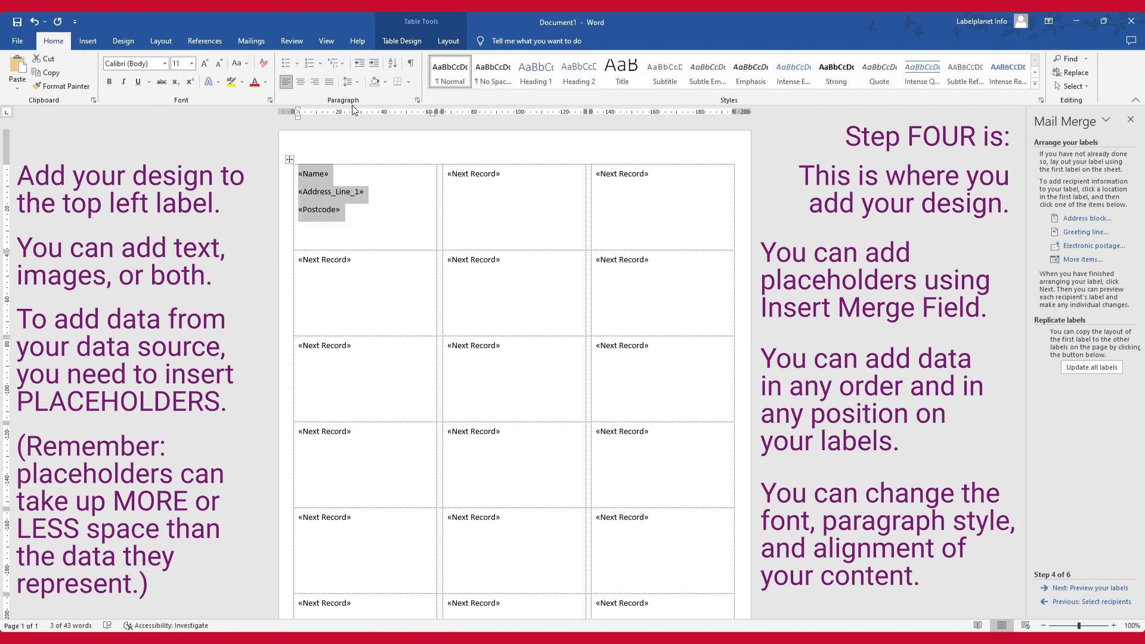
{"action": "left_click", "coordinate": [445, 43]}
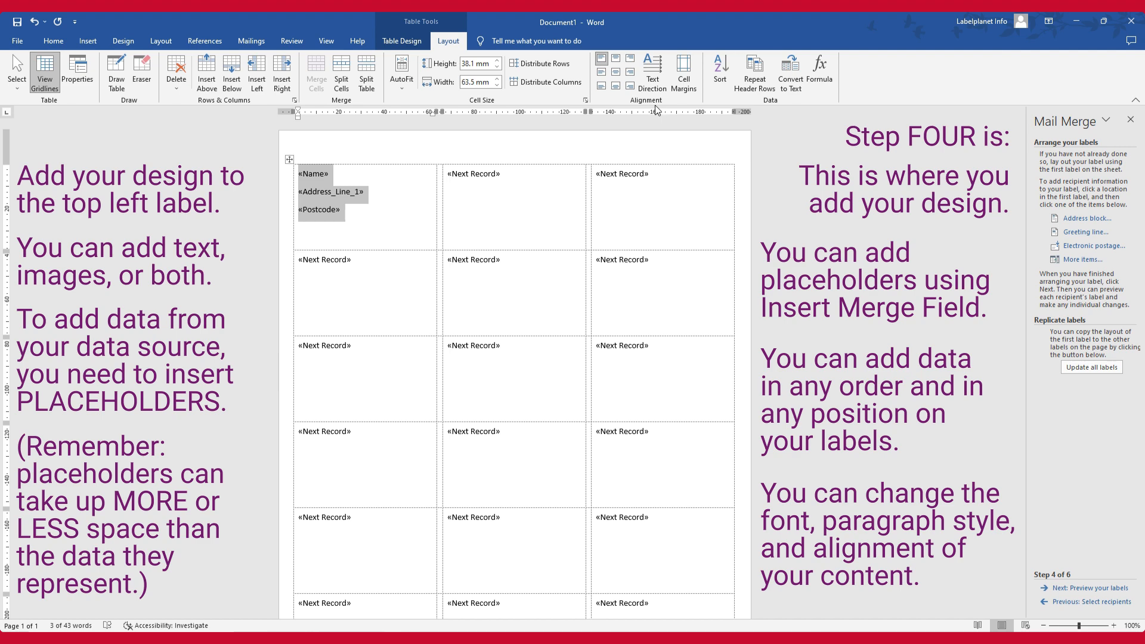
{"action": "key", "text": "Delete"}
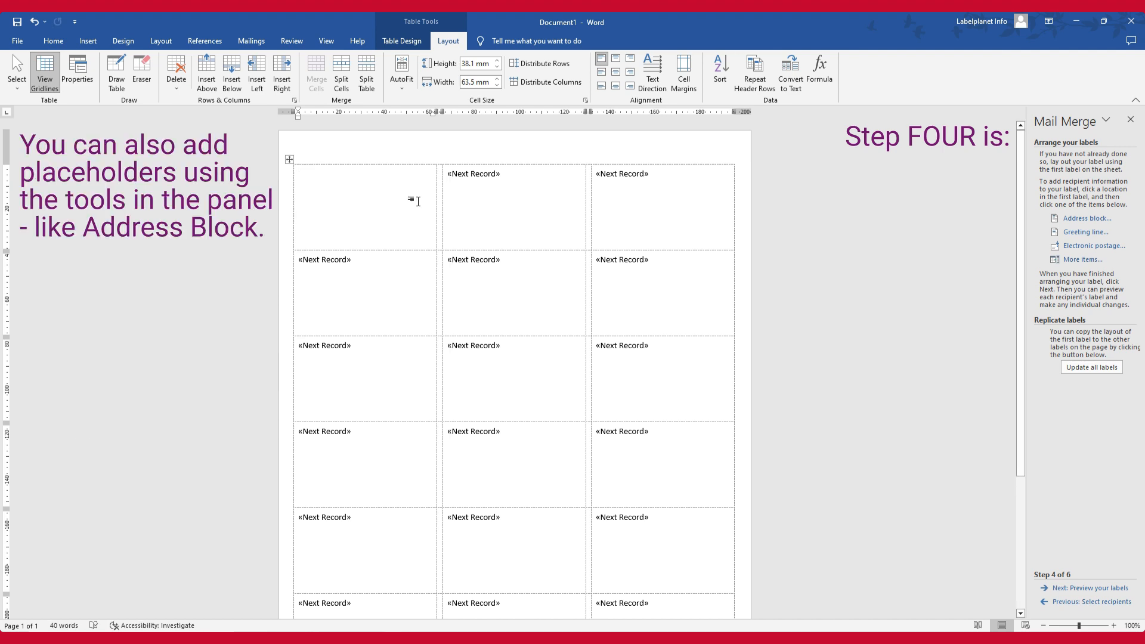
Start an address block for the first label and match City to Address Line 3 and State to Address Line 4
{"action": "left_click", "coordinate": [1076, 221]}
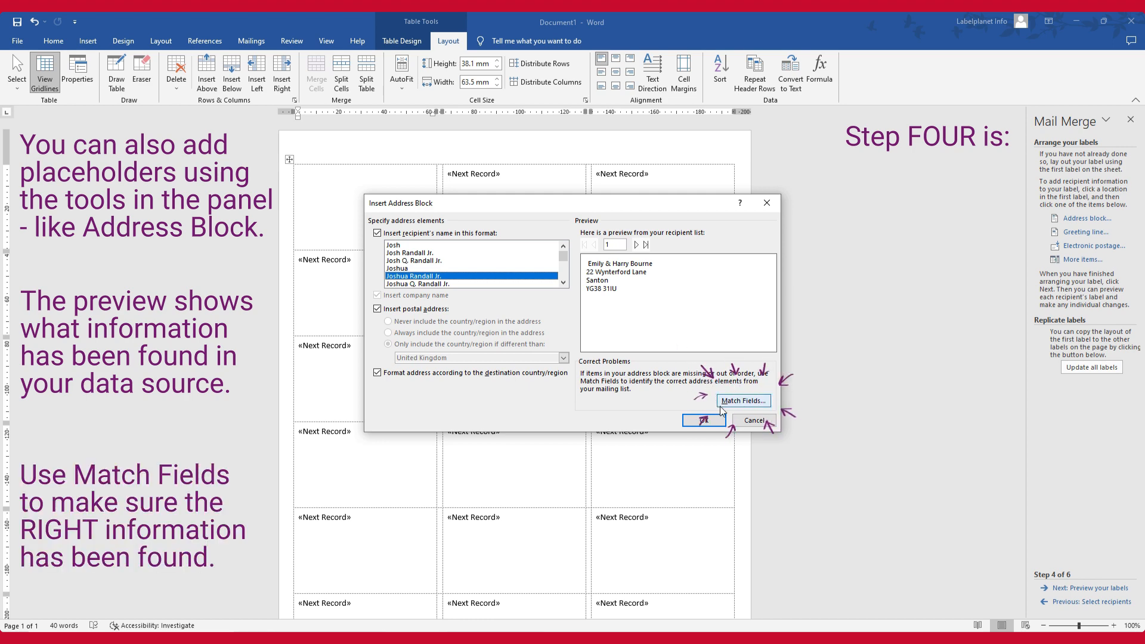
{"action": "left_click", "coordinate": [761, 409]}
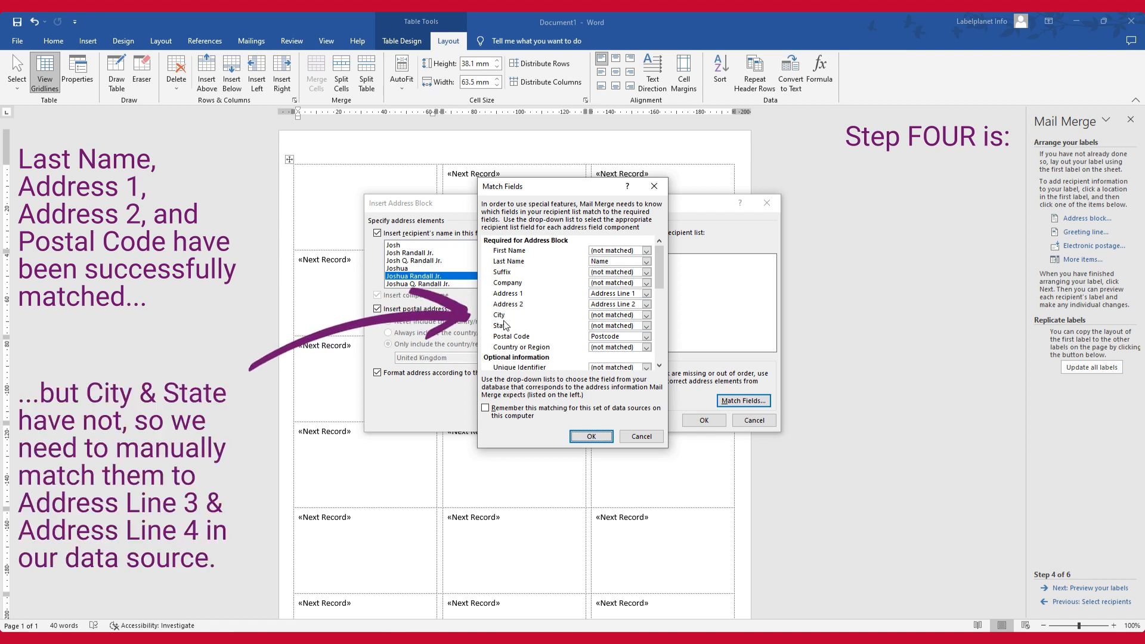
{"action": "left_click", "coordinate": [626, 315]}
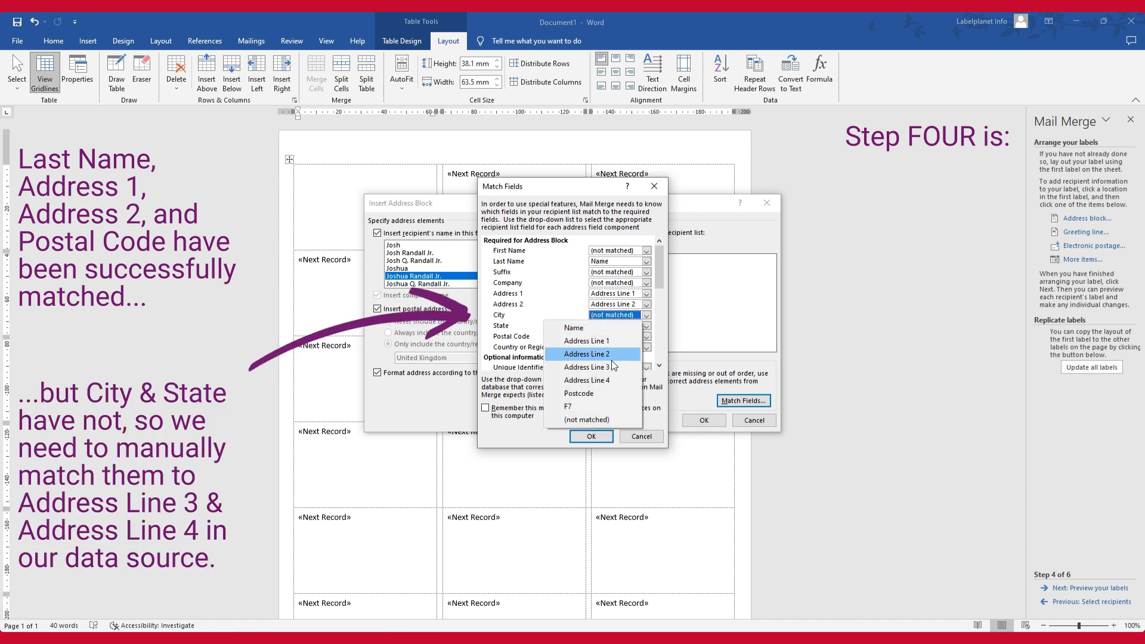
{"action": "left_click", "coordinate": [554, 361]}
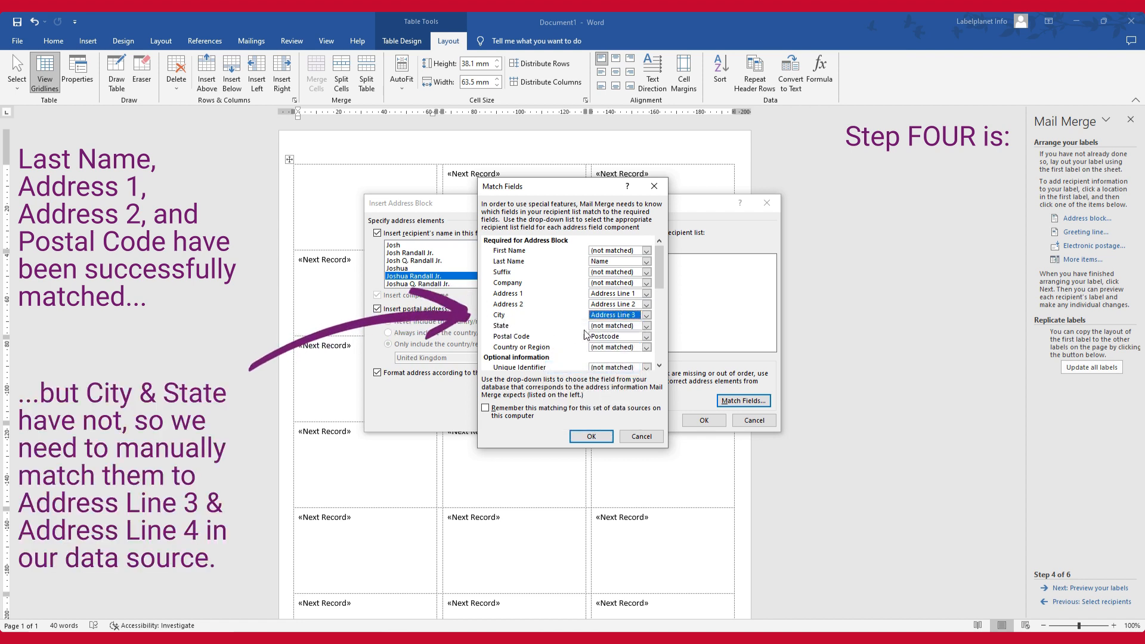
{"action": "left_click", "coordinate": [636, 326]}
{"action": "left_click", "coordinate": [621, 390]}
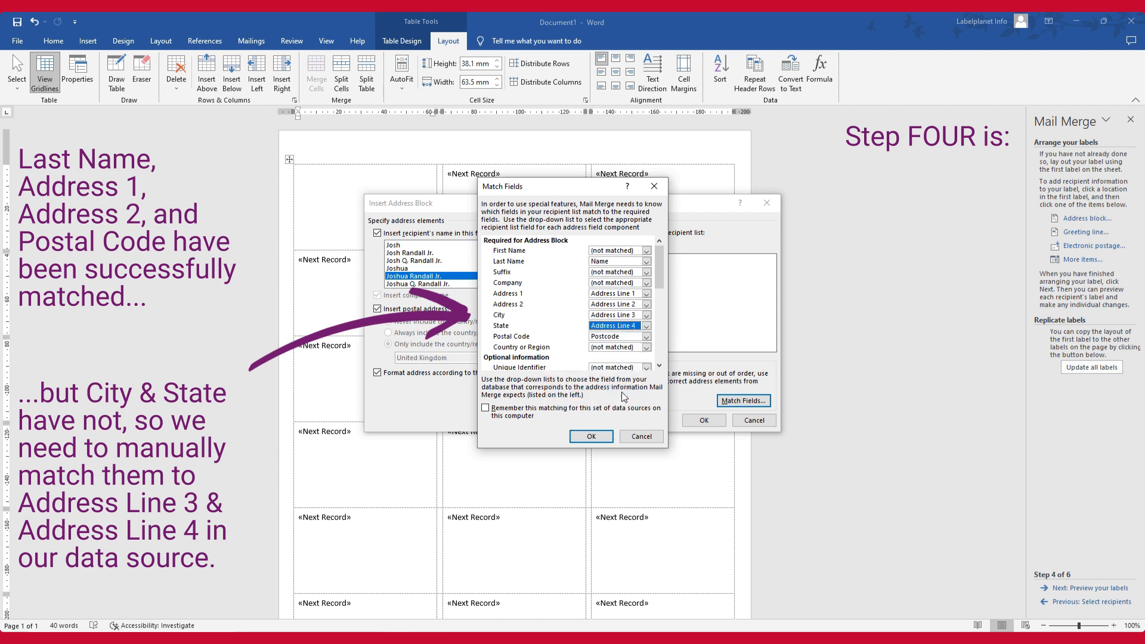
{"action": "left_click", "coordinate": [605, 439]}
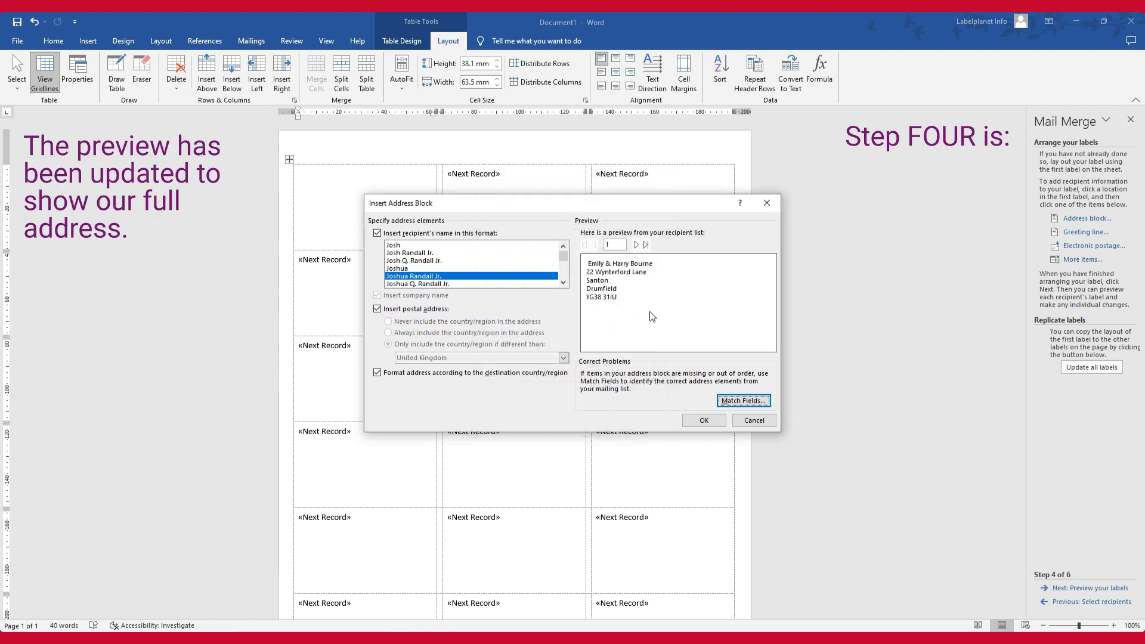
Check a few recipients in the address preview and insert the address block into the first label
{"action": "left_click", "coordinate": [637, 244]}
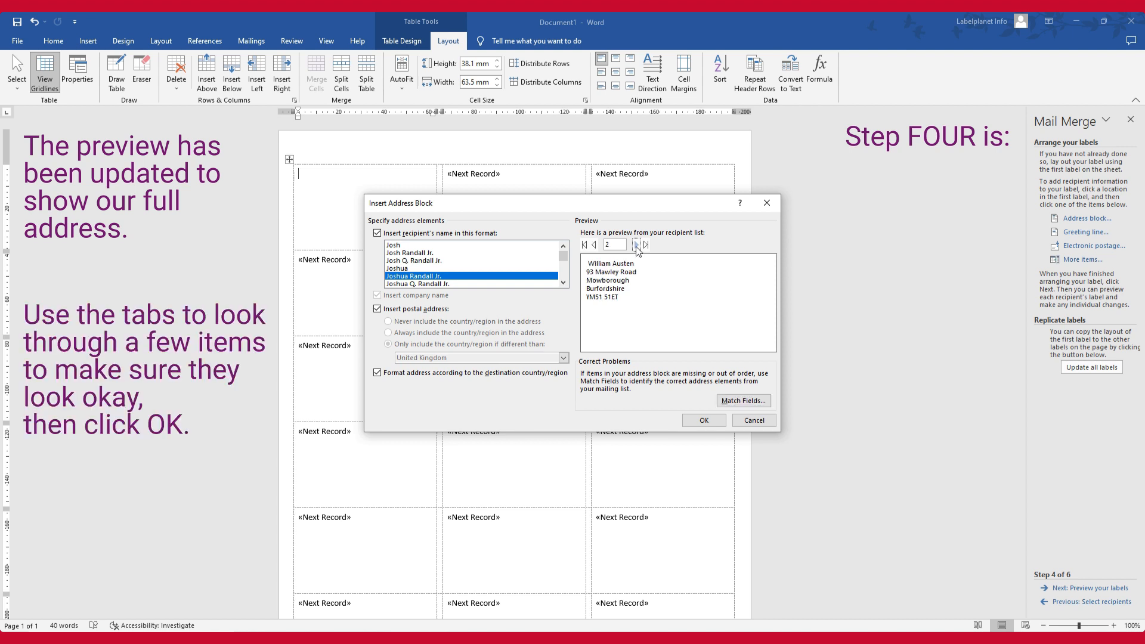
{"action": "left_click", "coordinate": [636, 244]}
{"action": "left_click", "coordinate": [594, 245]}
{"action": "left_click", "coordinate": [594, 244]}
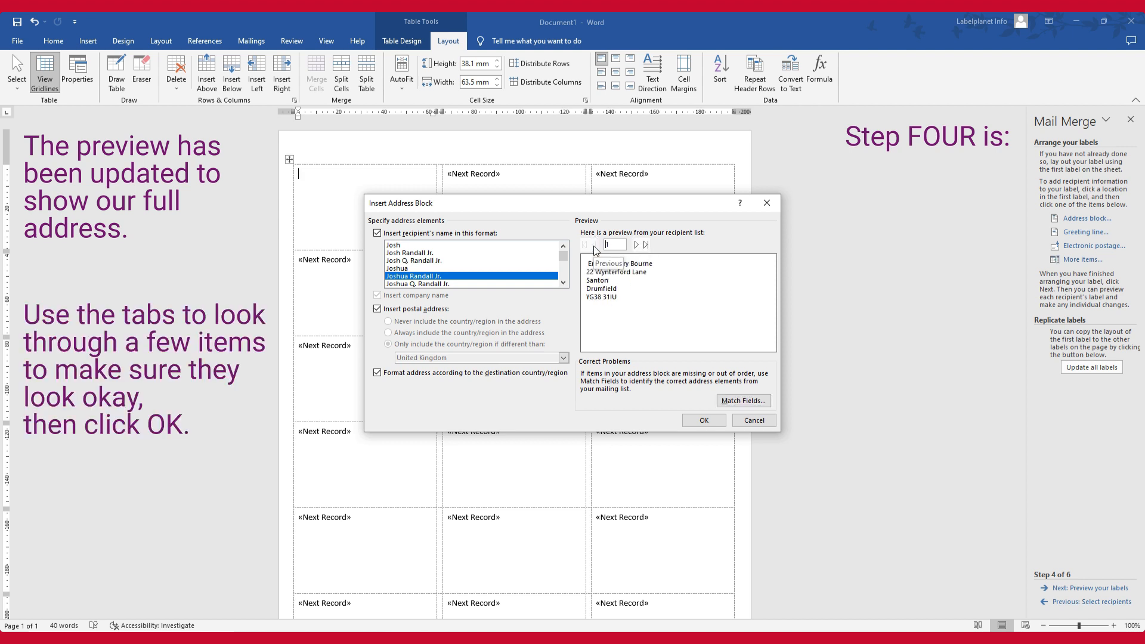
{"action": "left_click", "coordinate": [702, 419]}
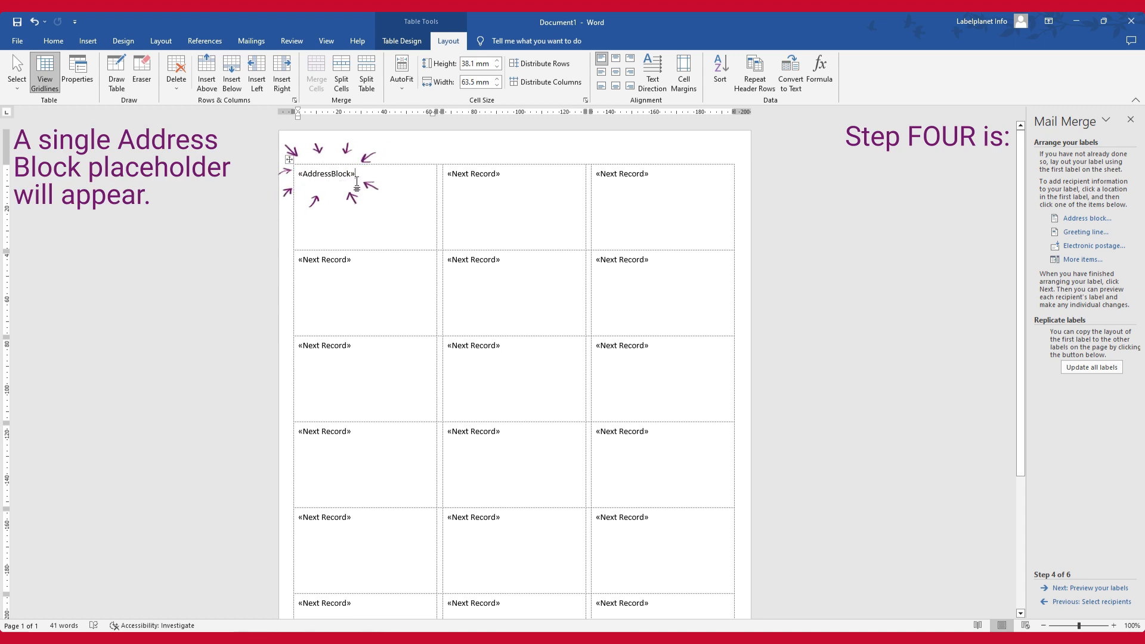
Paste a copy of the address block after the second label's Next Record rule and delete the pasted copy
{"action": "left_click_drag", "start_coordinate": [354, 173], "coordinate": [296, 174]}
{"action": "right_click", "coordinate": [320, 170]}
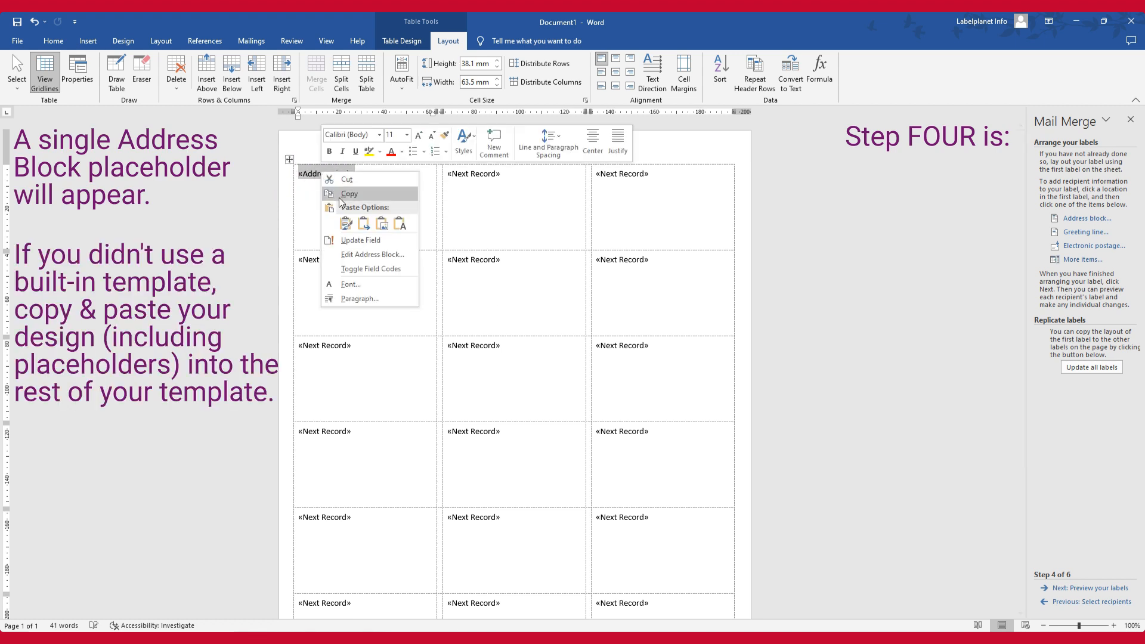
{"action": "left_click", "coordinate": [343, 222]}
{"action": "left_click", "coordinate": [506, 174]}
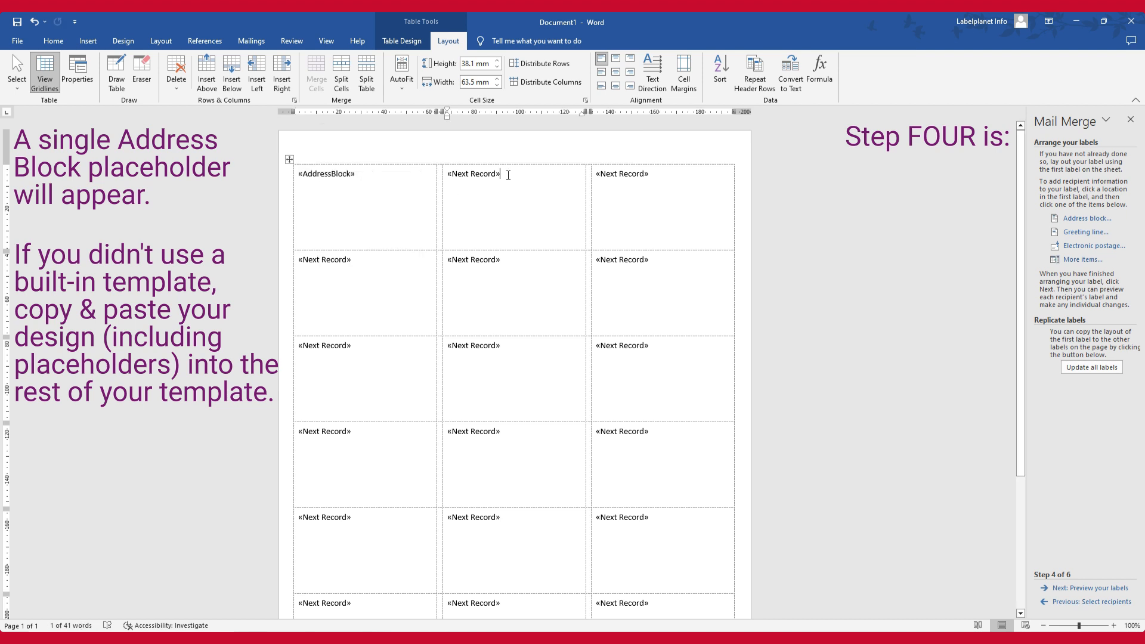
{"action": "right_click", "coordinate": [506, 174]}
{"action": "left_click", "coordinate": [532, 248]}
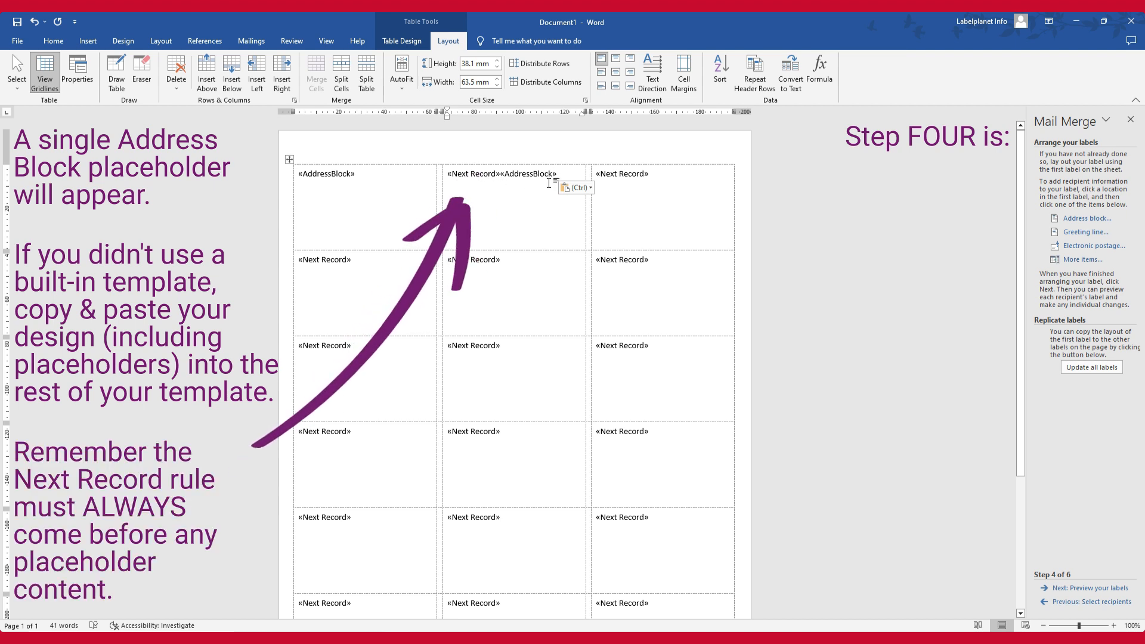
{"action": "left_click_drag", "start_coordinate": [560, 174], "coordinate": [506, 174]}
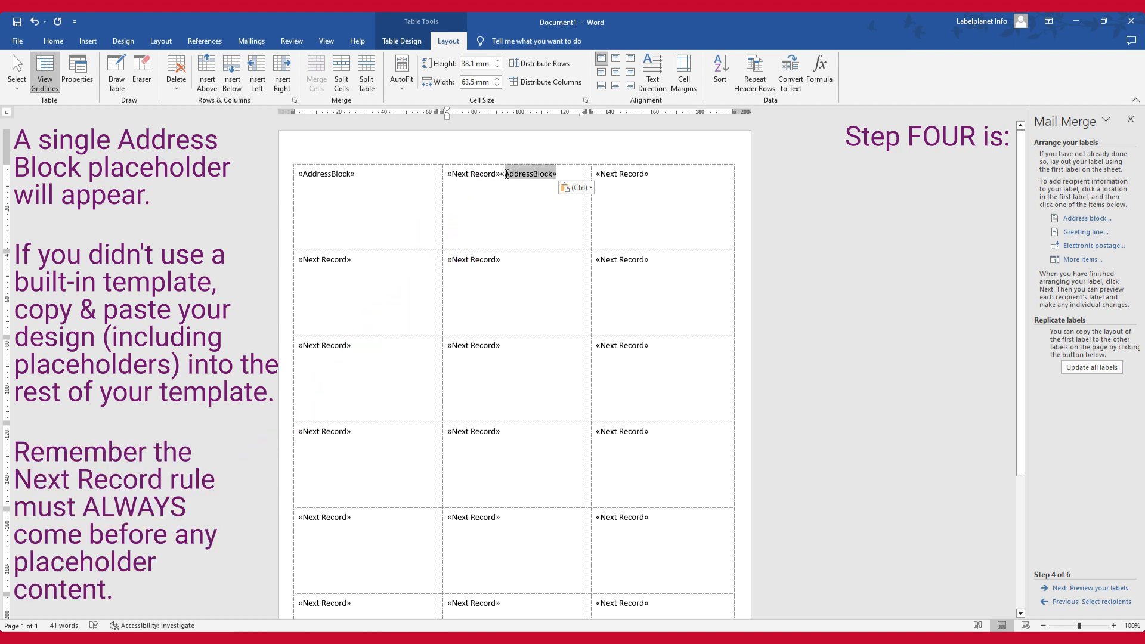
{"action": "key", "text": "Delete"}
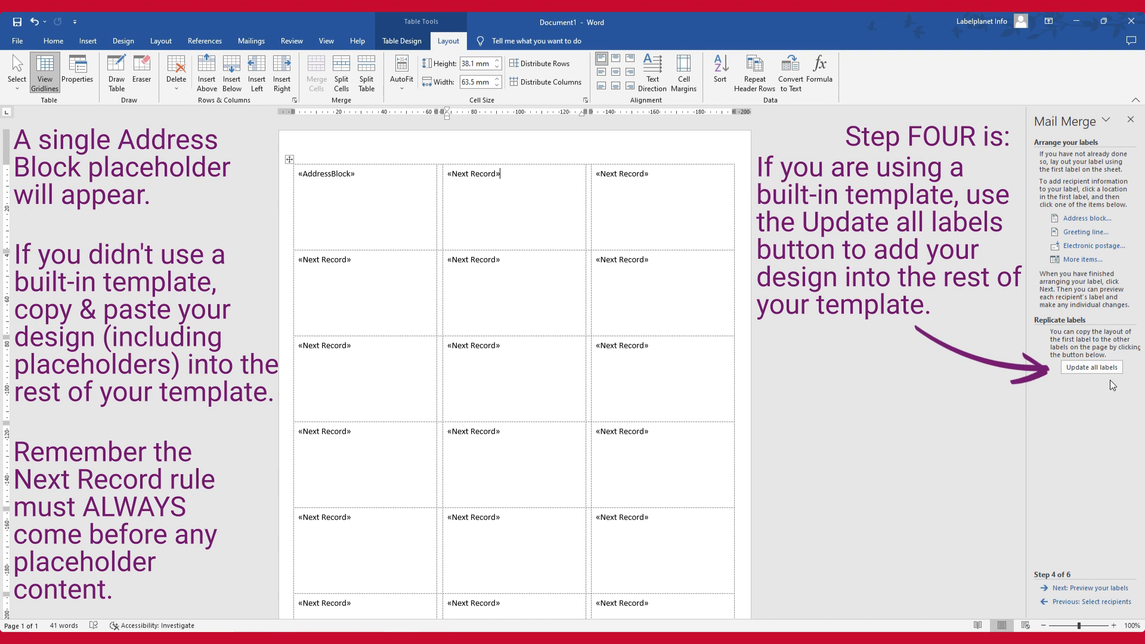
Replicate the first label's address block across all labels and check the fit of the addresses in the merge preview
{"action": "left_click", "coordinate": [1096, 367]}
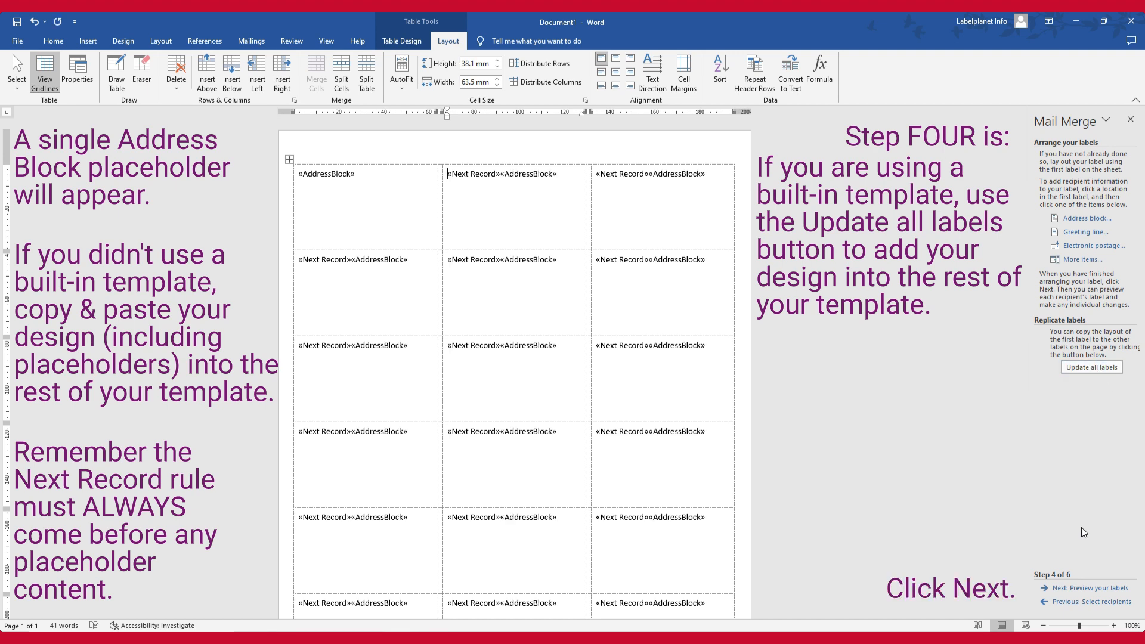
{"action": "left_click", "coordinate": [1091, 589]}
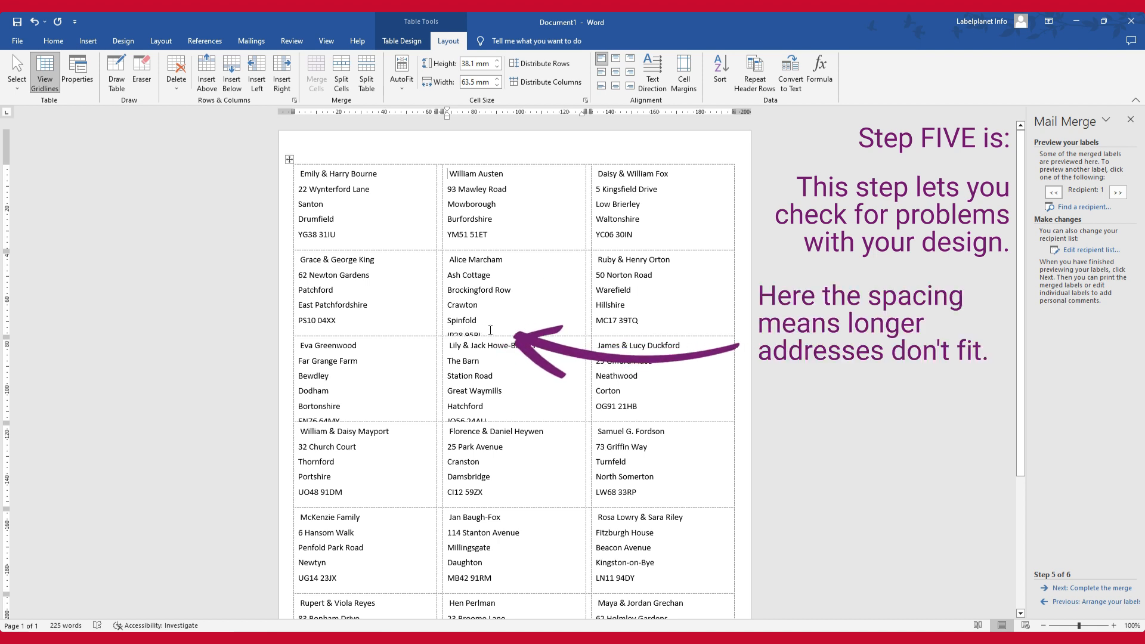
{"action": "left_click", "coordinate": [1086, 602]}
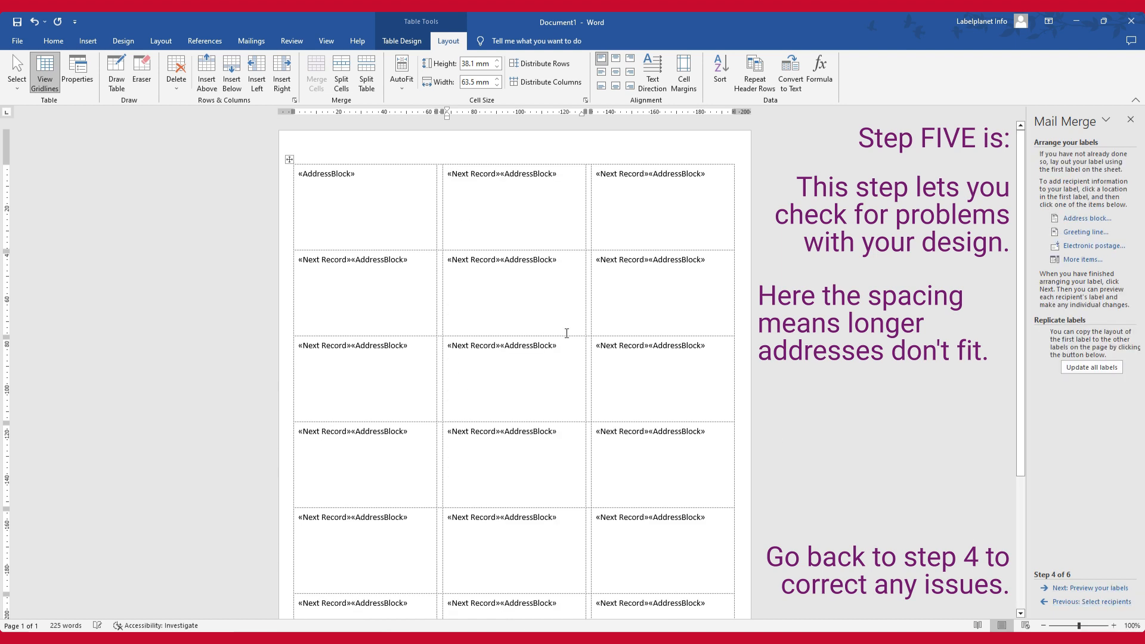
Apply the No Spacing style to the address block in the first label
{"action": "left_click_drag", "start_coordinate": [355, 173], "coordinate": [301, 181]}
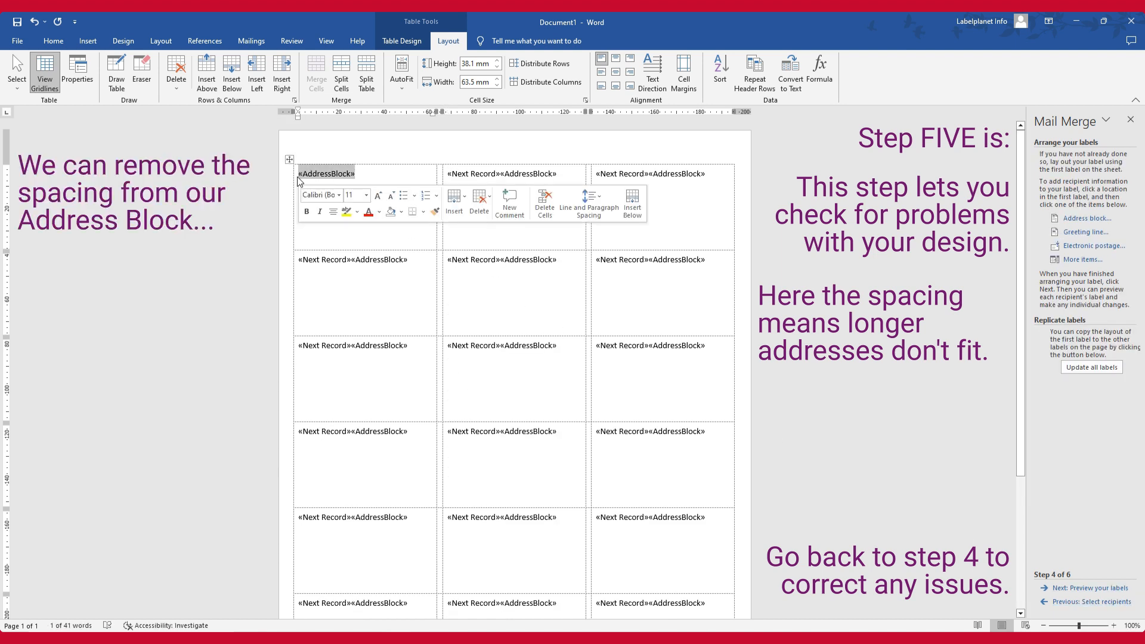
{"action": "left_click", "coordinate": [54, 41]}
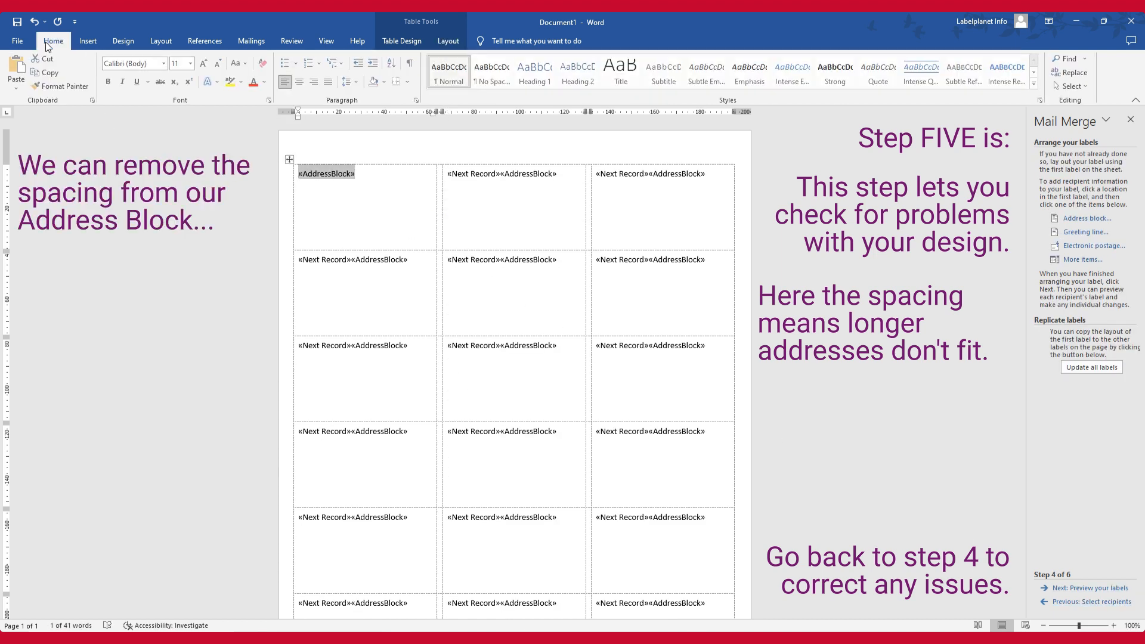
{"action": "left_click", "coordinate": [492, 71]}
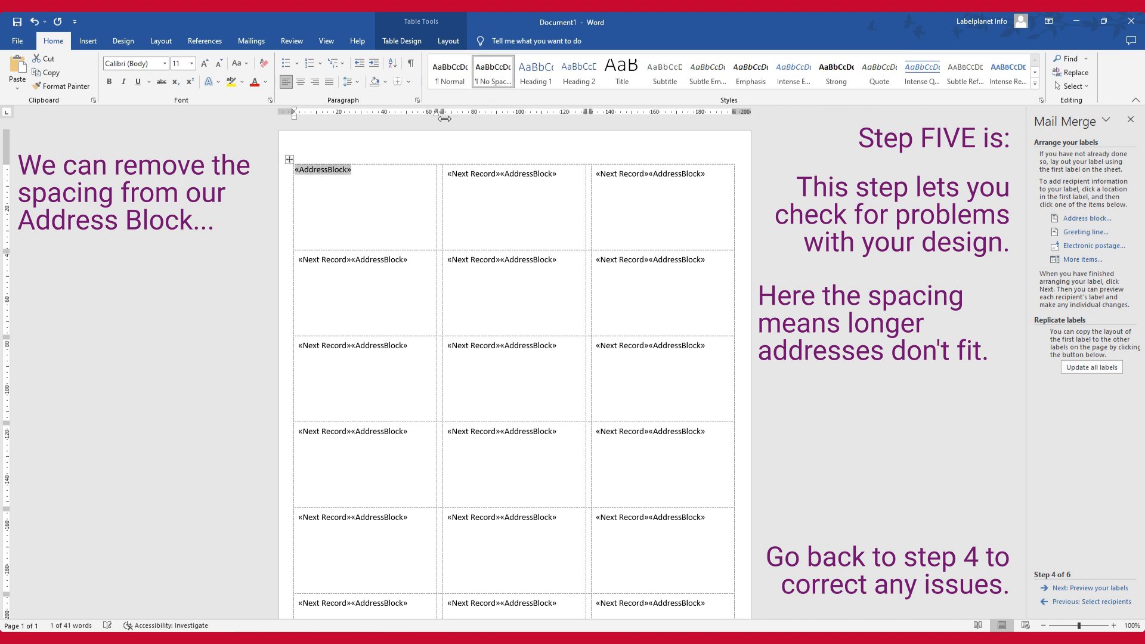
Add a blank line above the first label's address block and indent the block slightly from the label's edge
{"action": "left_click", "coordinate": [297, 173]}
{"action": "key", "text": "Return"}
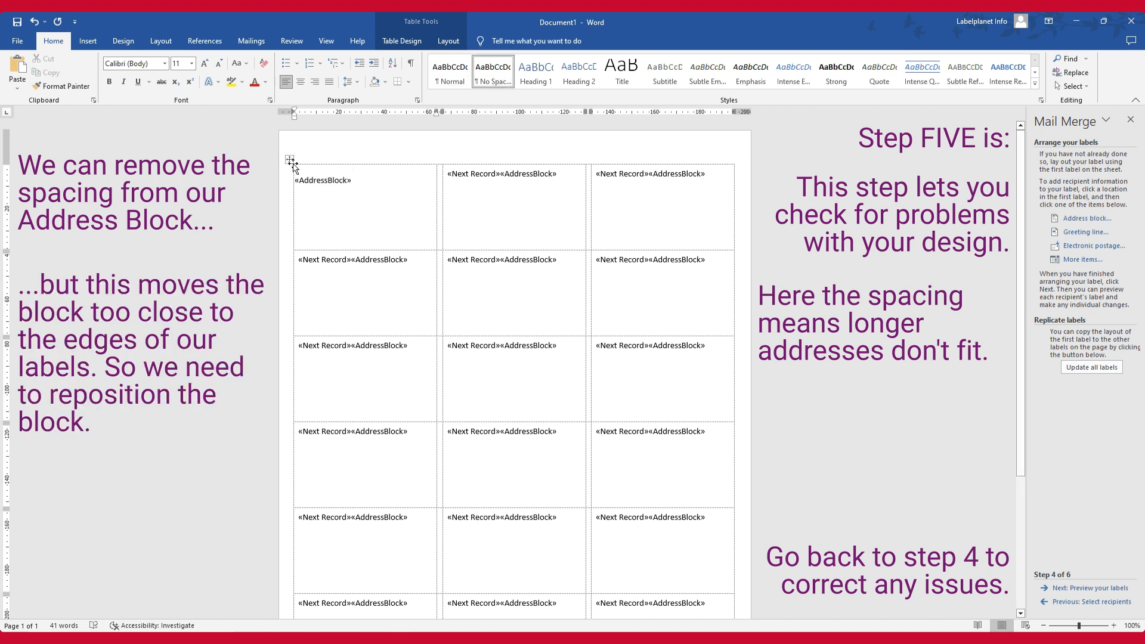
{"action": "left_click_drag", "start_coordinate": [294, 116], "coordinate": [300, 117]}
Update all labels with the repositioned address block and preview the merged addresses
{"action": "left_click", "coordinate": [1076, 368]}
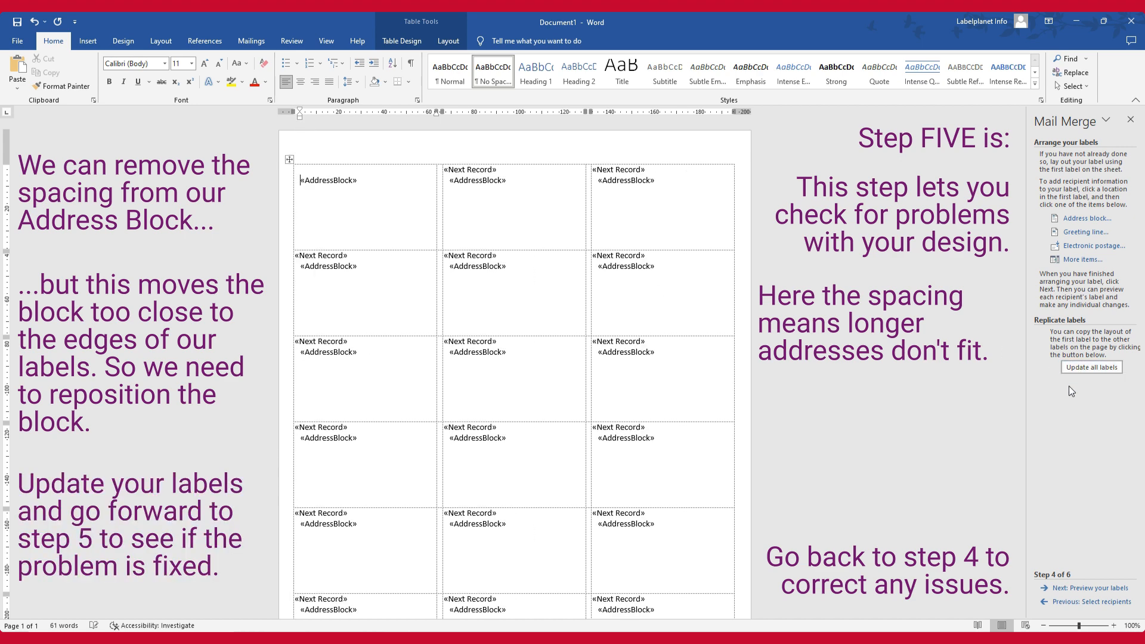
{"action": "left_click", "coordinate": [1084, 587]}
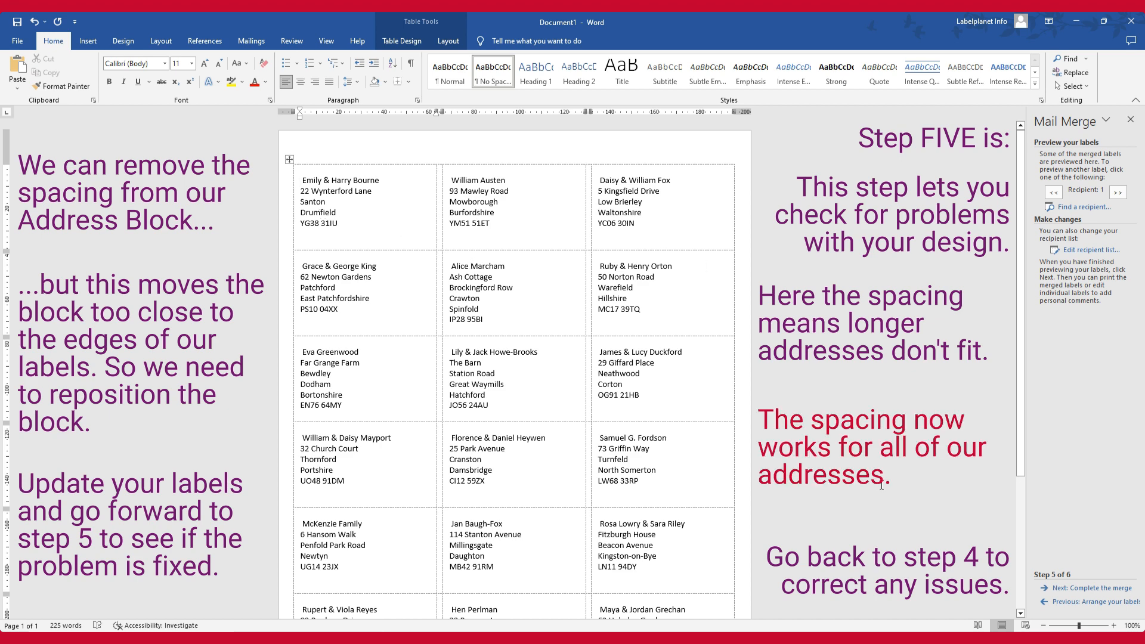
Move the first label's address block back to the top line without the indent and update all labels
{"action": "left_click", "coordinate": [1084, 601]}
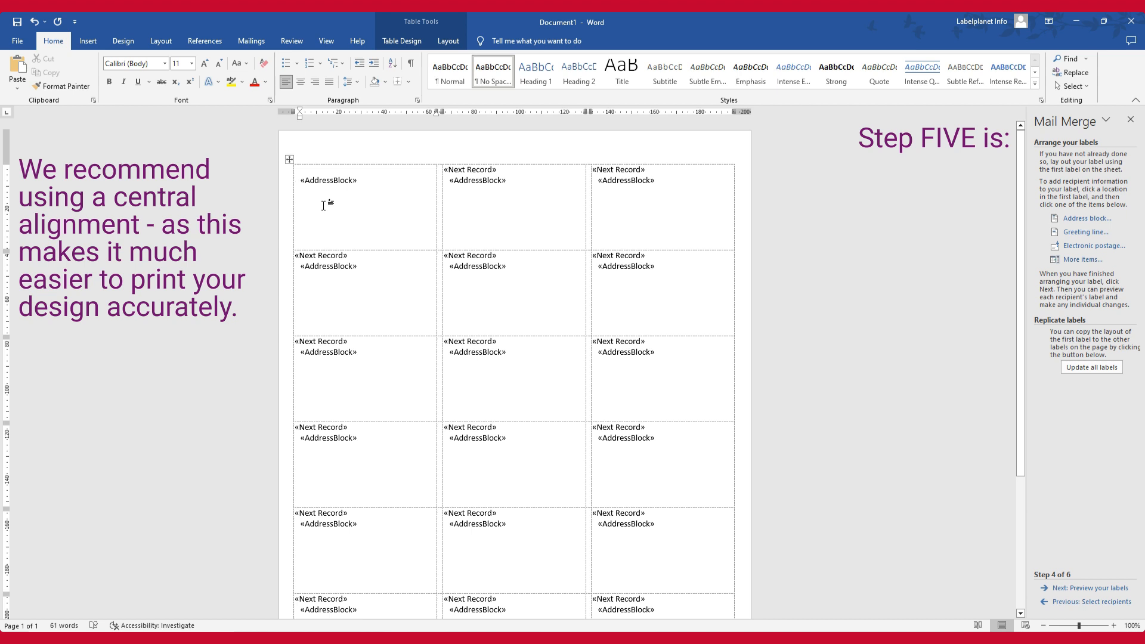
{"action": "left_click", "coordinate": [1091, 368]}
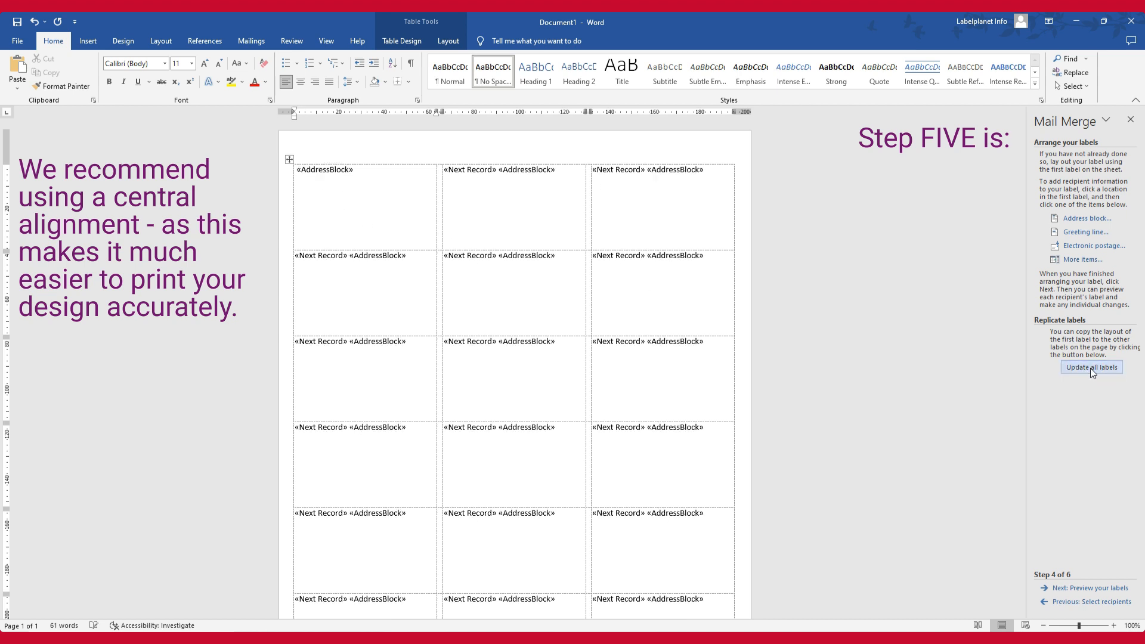
Centre the contents of every label horizontally and vertically, and advance the mail merge to its completion stage
{"action": "left_click", "coordinate": [288, 158]}
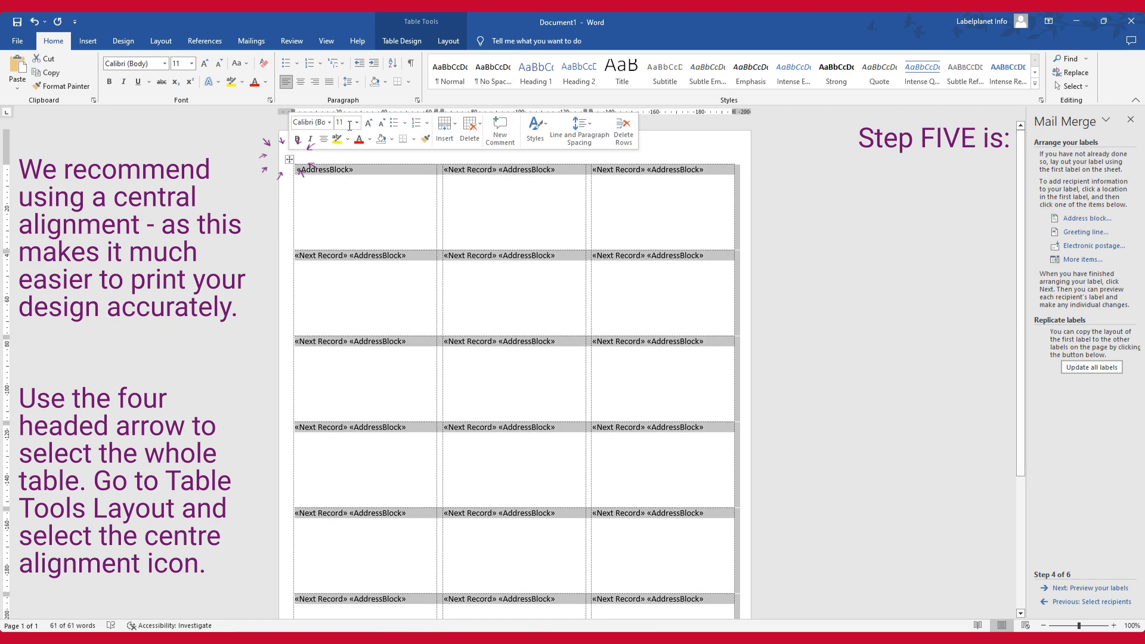
{"action": "left_click", "coordinate": [448, 41]}
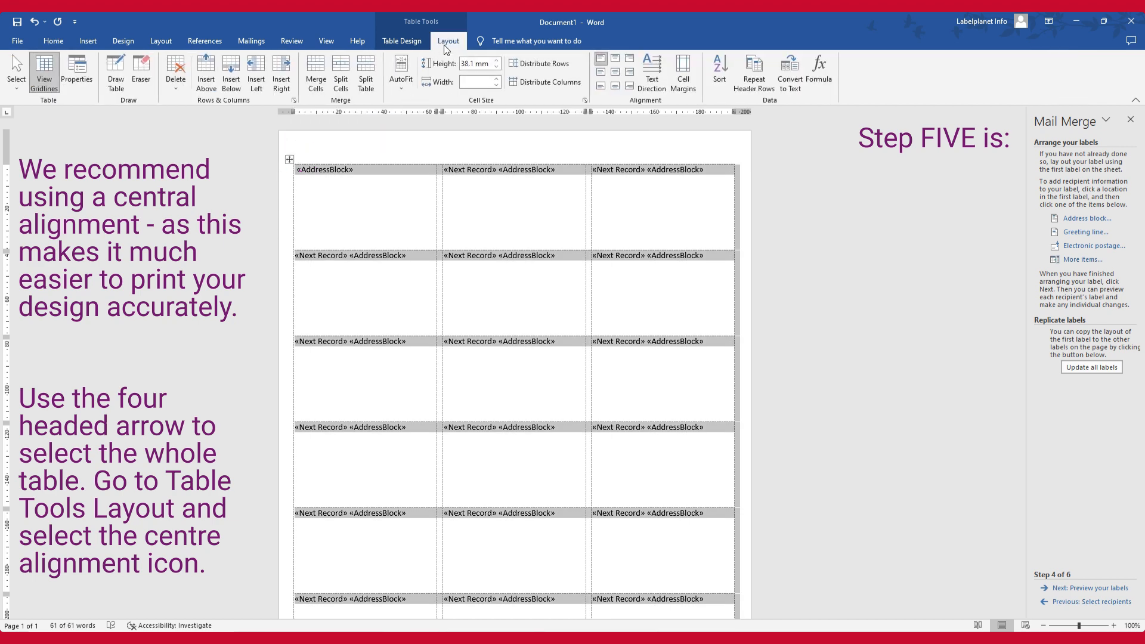
{"action": "left_click", "coordinate": [615, 73]}
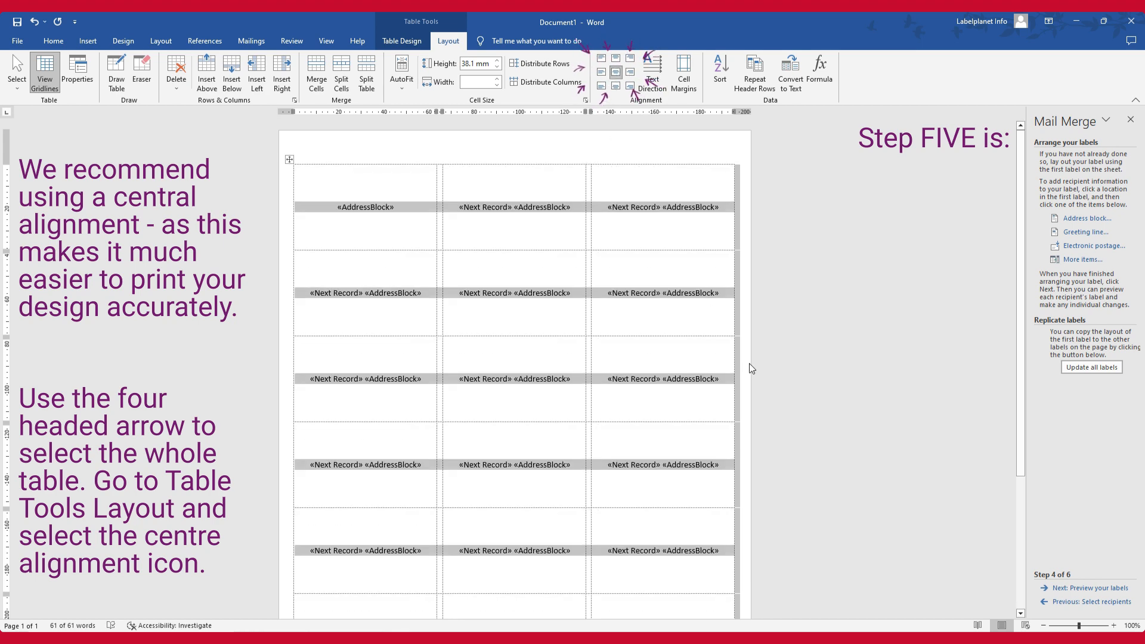
{"action": "left_click", "coordinate": [1064, 588]}
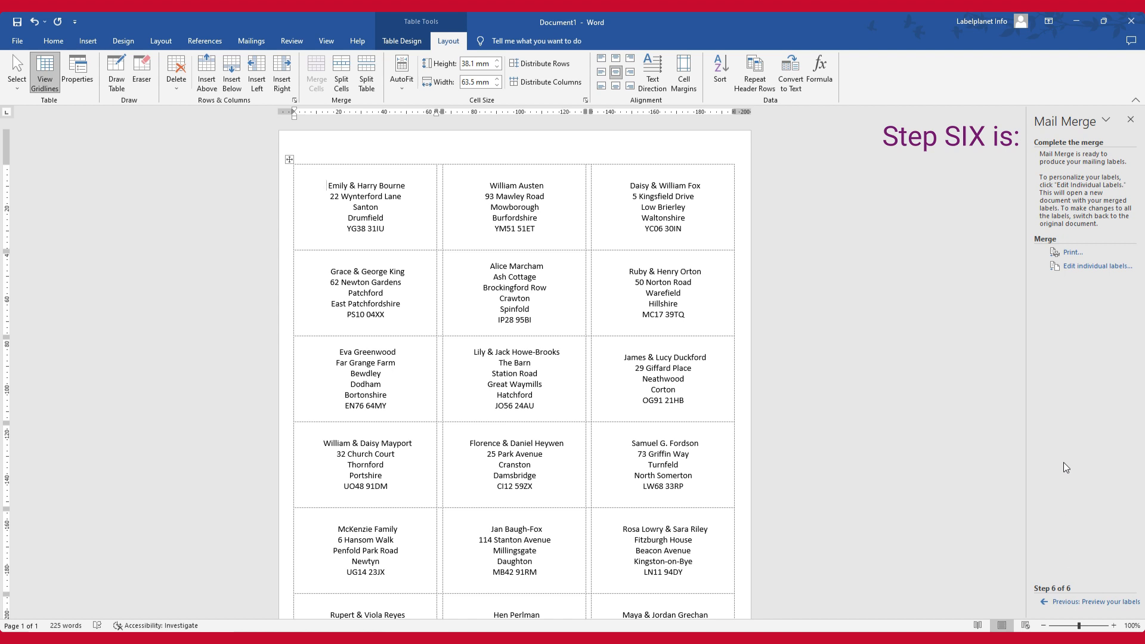
Set the merge print range to records 1 to 21, switch it to all records, and dismiss the print settings without printing
{"action": "left_click", "coordinate": [1067, 255]}
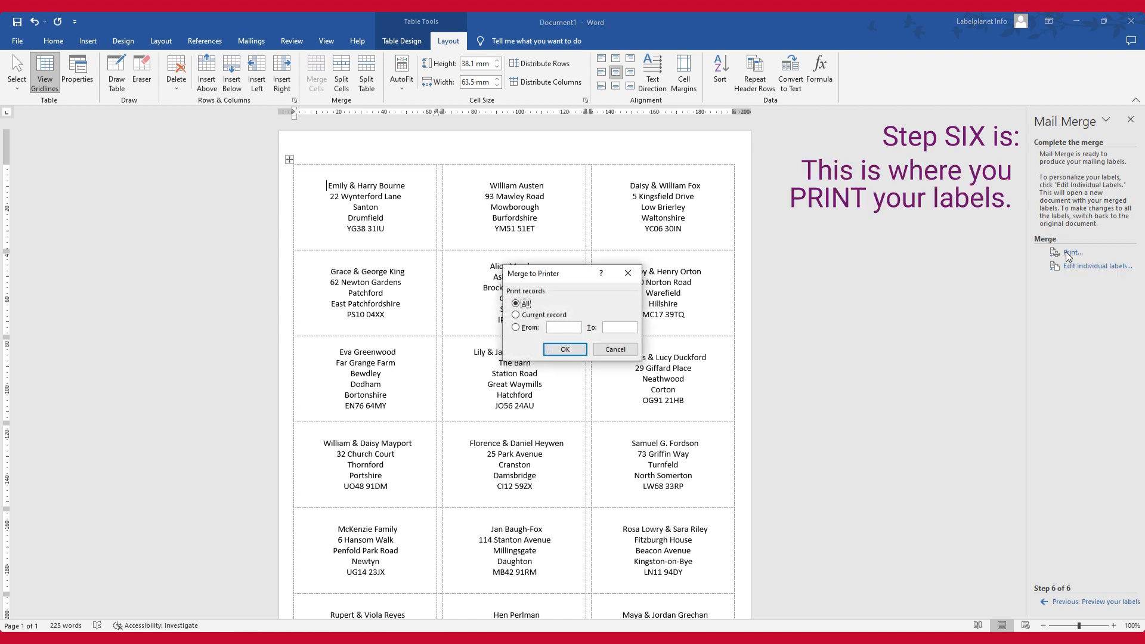
{"action": "left_click", "coordinate": [516, 328]}
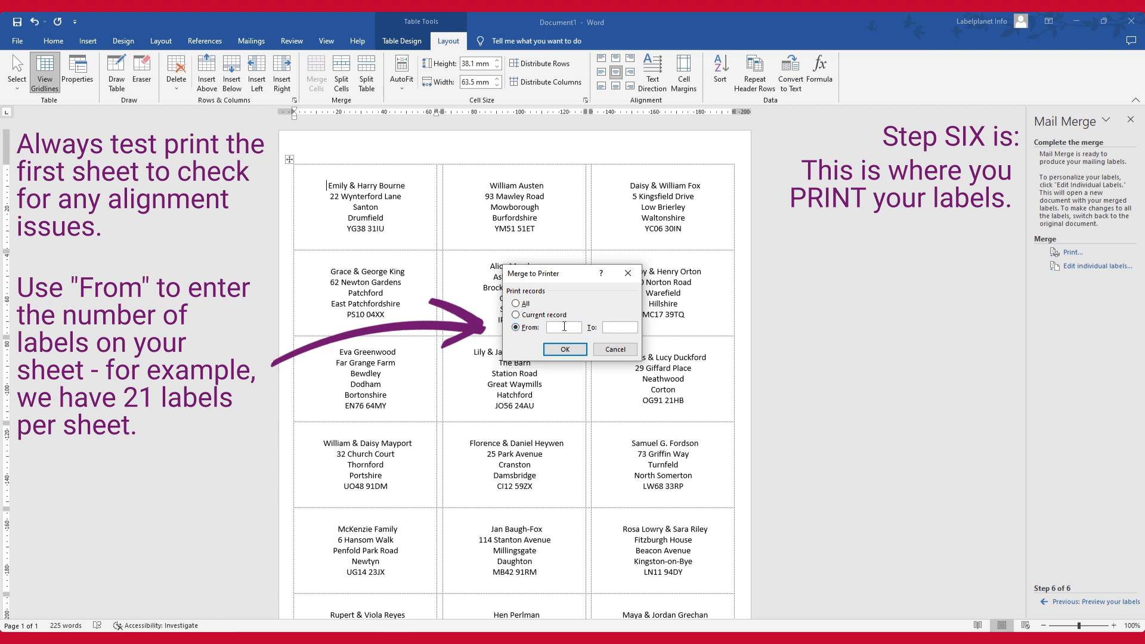
{"action": "type", "text": "121"}
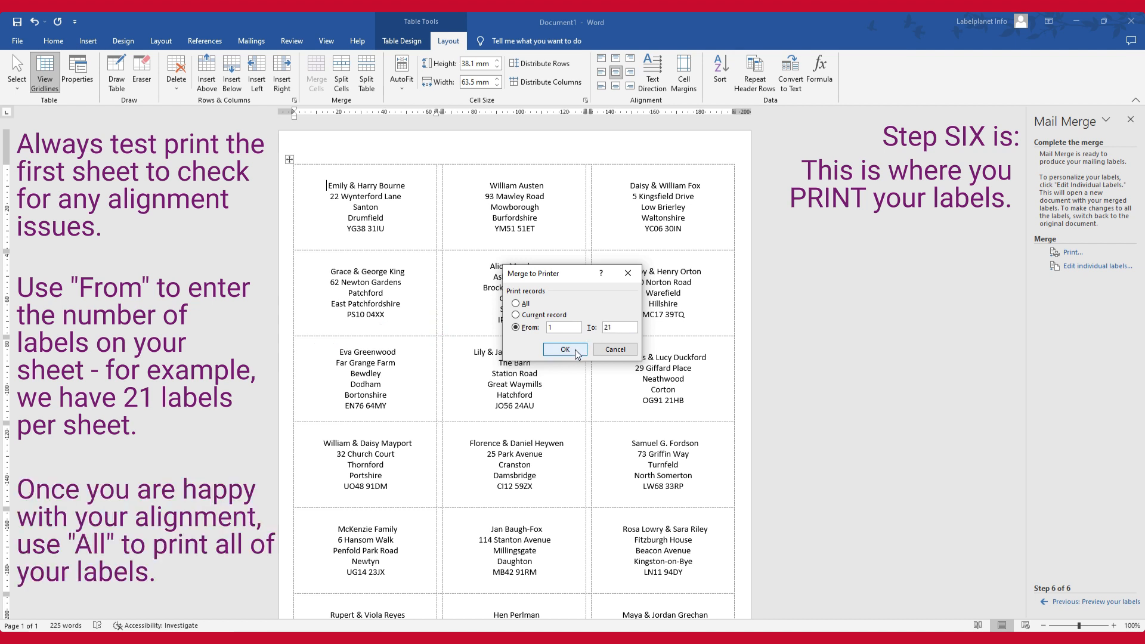
{"action": "left_click", "coordinate": [516, 304]}
{"action": "left_click", "coordinate": [628, 273]}
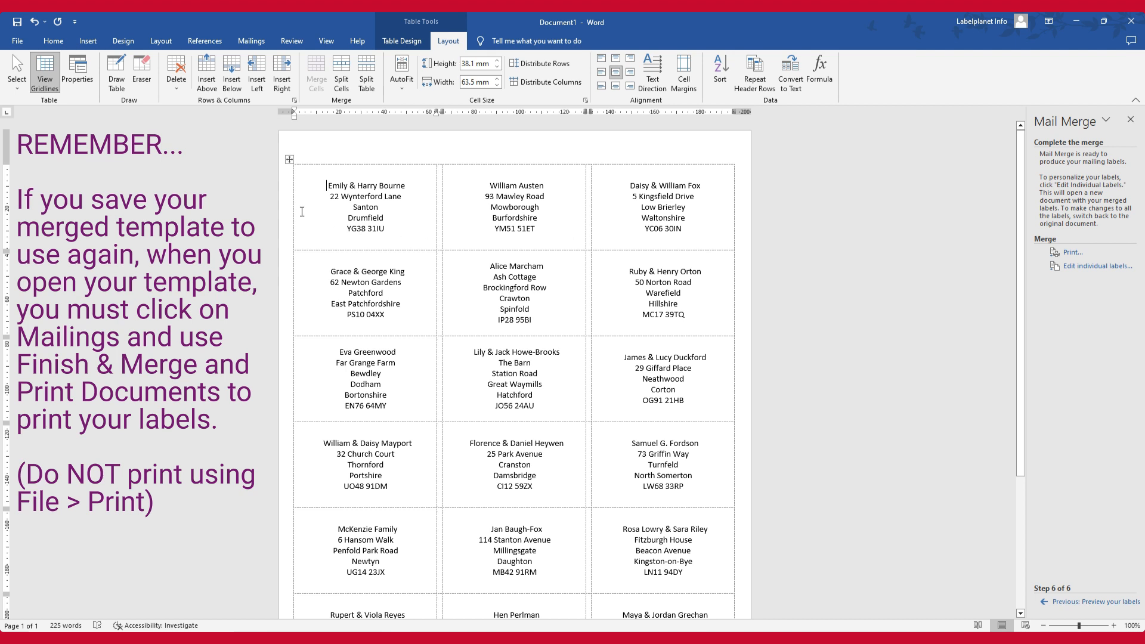
Open the record selection for printing the merged labels using Finish & Merge's Print Documents command
{"action": "left_click", "coordinate": [267, 45]}
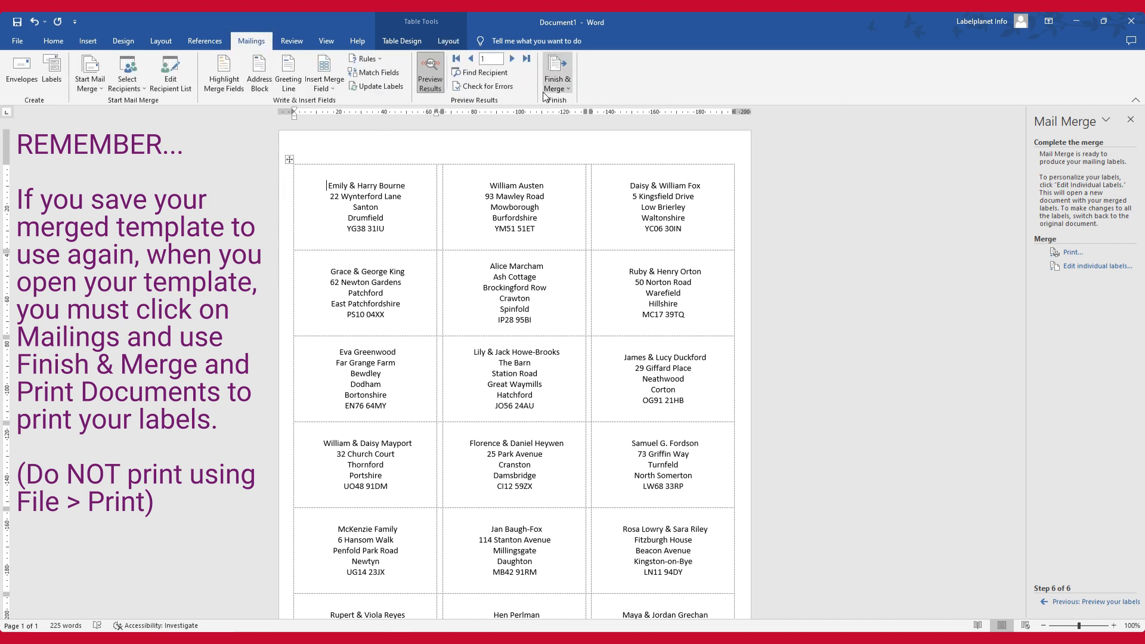
{"action": "left_click", "coordinate": [566, 97]}
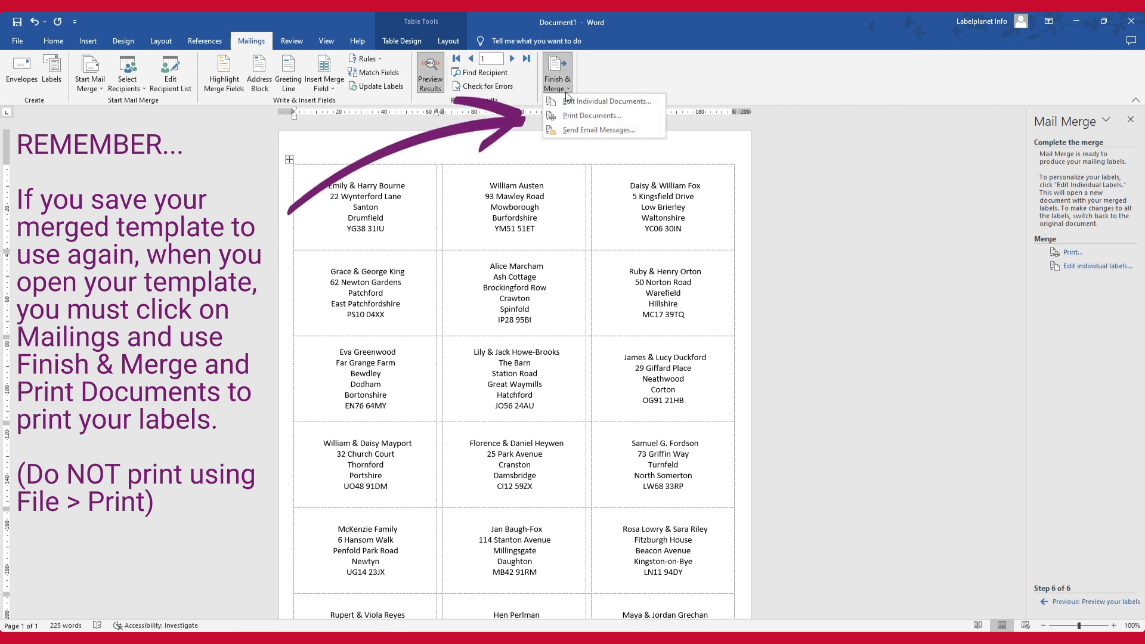
{"action": "left_click", "coordinate": [618, 121]}
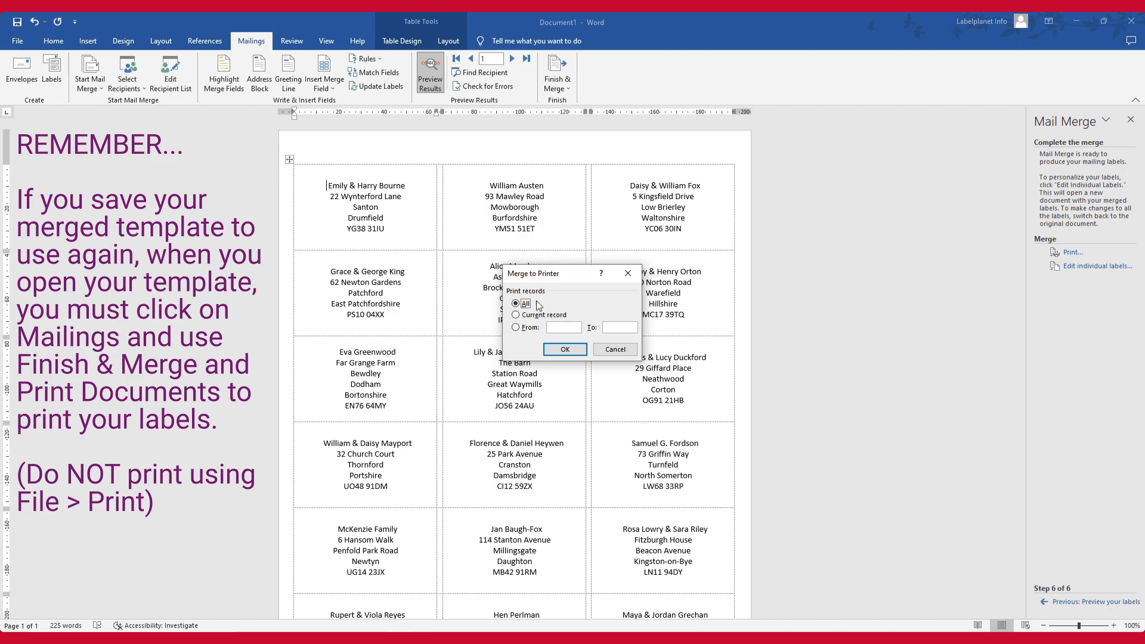